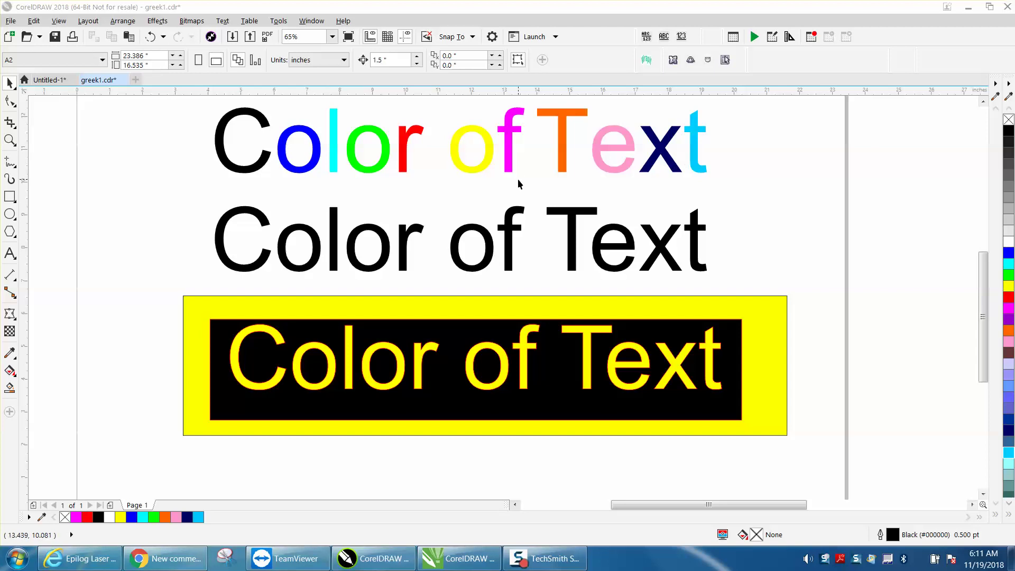
# Highlight 'Text' in the second black 'Color of Text' line and make it blue.
pyautogui.click(518, 211)
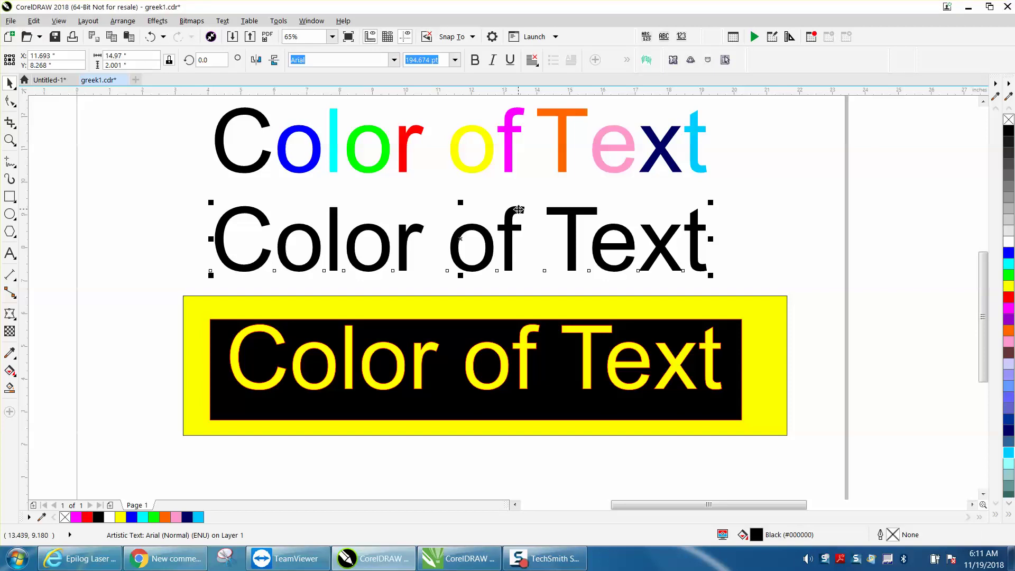
pyautogui.click(10, 253)
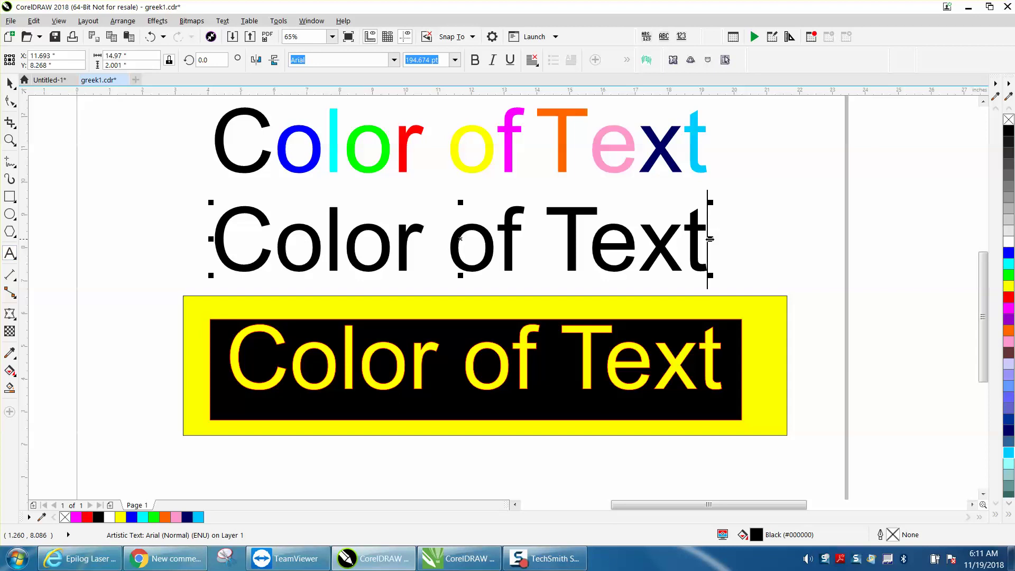
pyautogui.moveTo(704, 242); pyautogui.dragTo(562, 243)
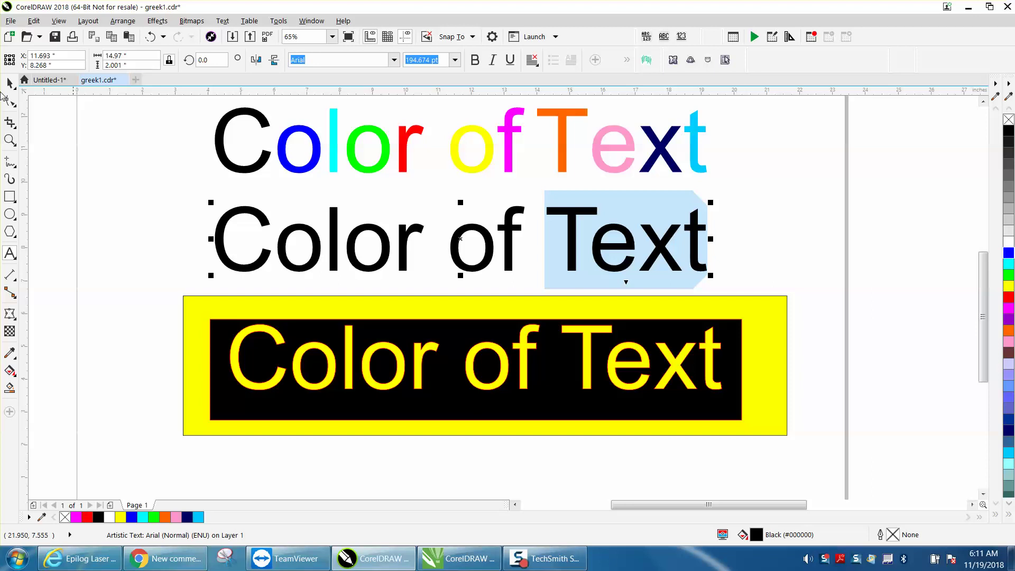
pyautogui.click(9, 83)
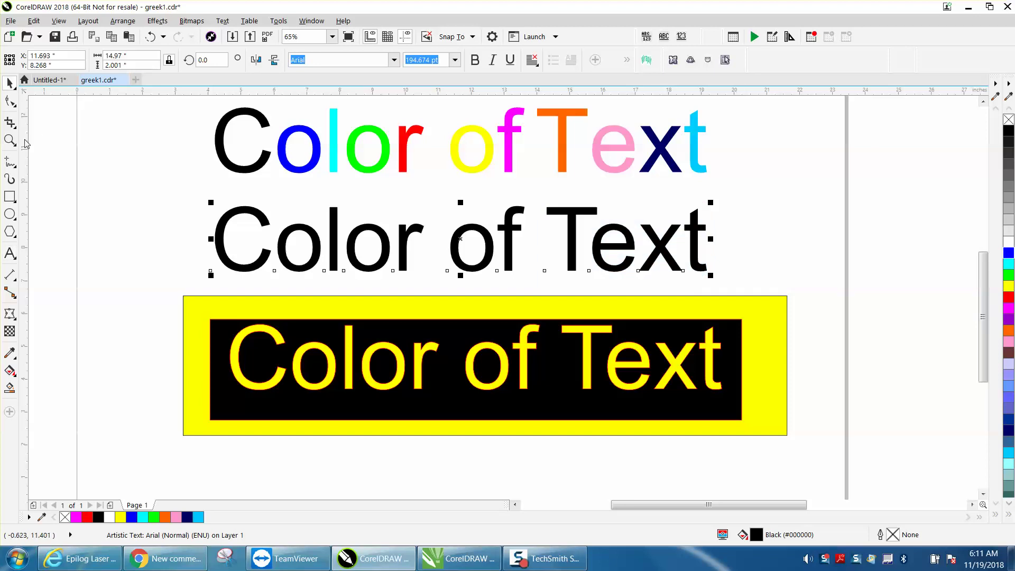
pyautogui.click(11, 253)
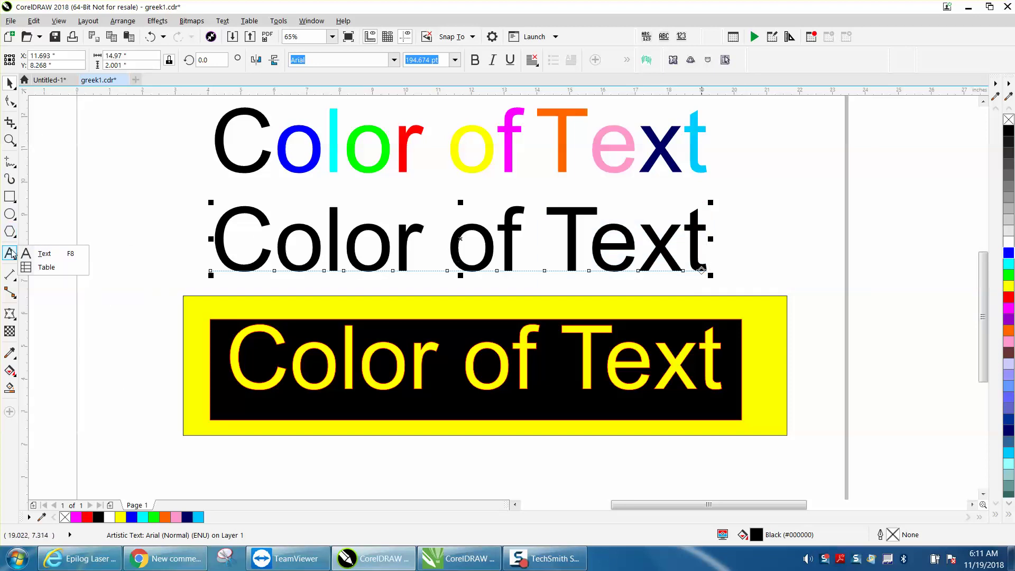
pyautogui.click(37, 254)
pyautogui.moveTo(709, 240); pyautogui.dragTo(561, 239)
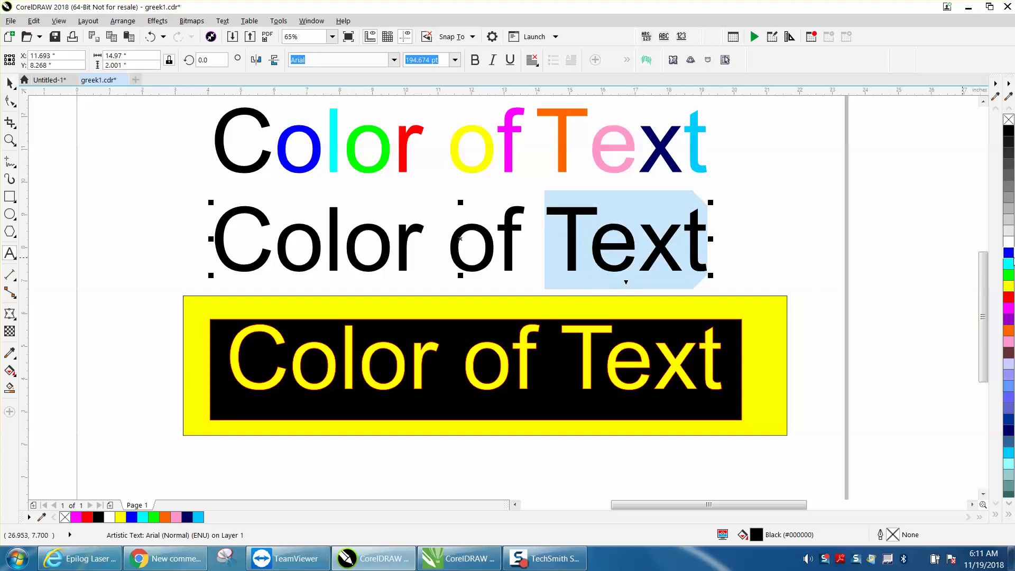
pyautogui.click(1008, 253)
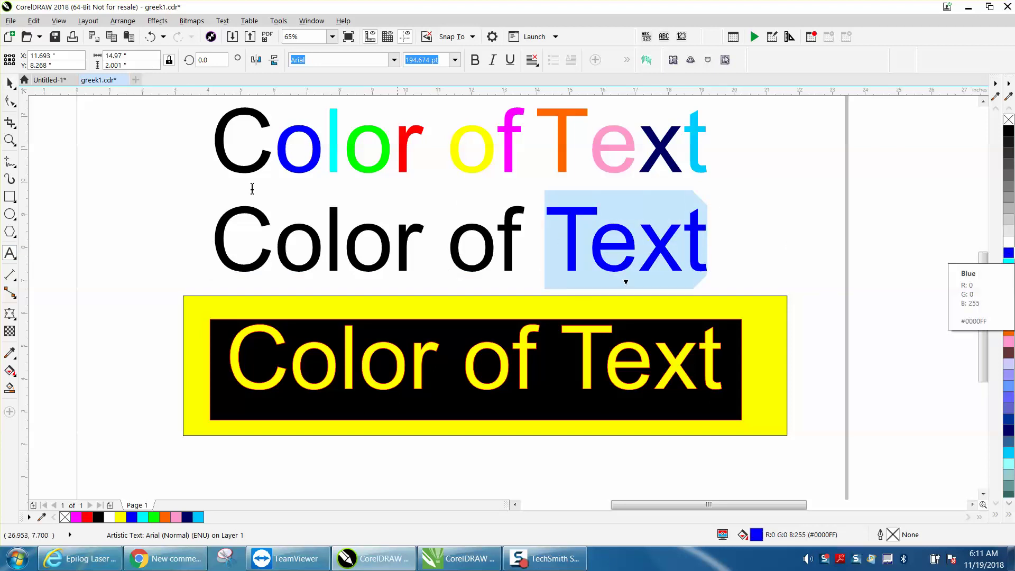
pyautogui.click(8, 83)
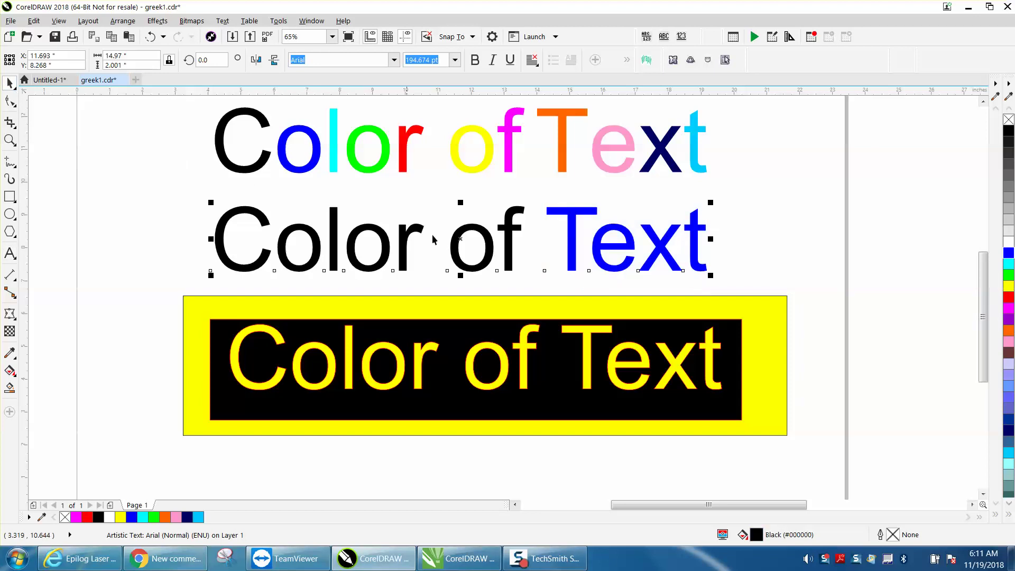
# Make the 'r' of 'Color' in the second line red.
pyautogui.click(9, 254)
pyautogui.moveTo(422, 245); pyautogui.dragTo(405, 255)
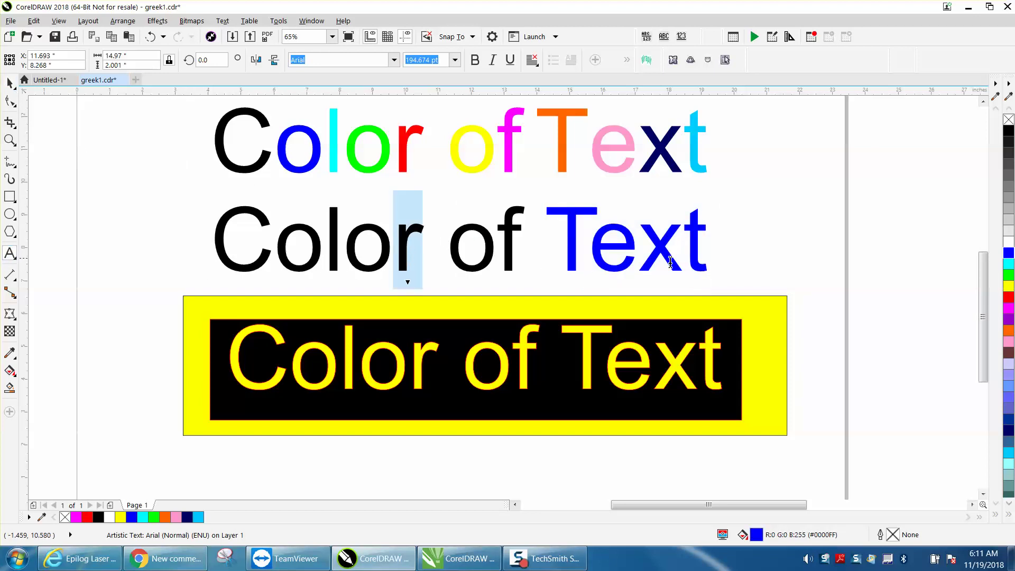
pyautogui.click(1008, 297)
pyautogui.click(10, 83)
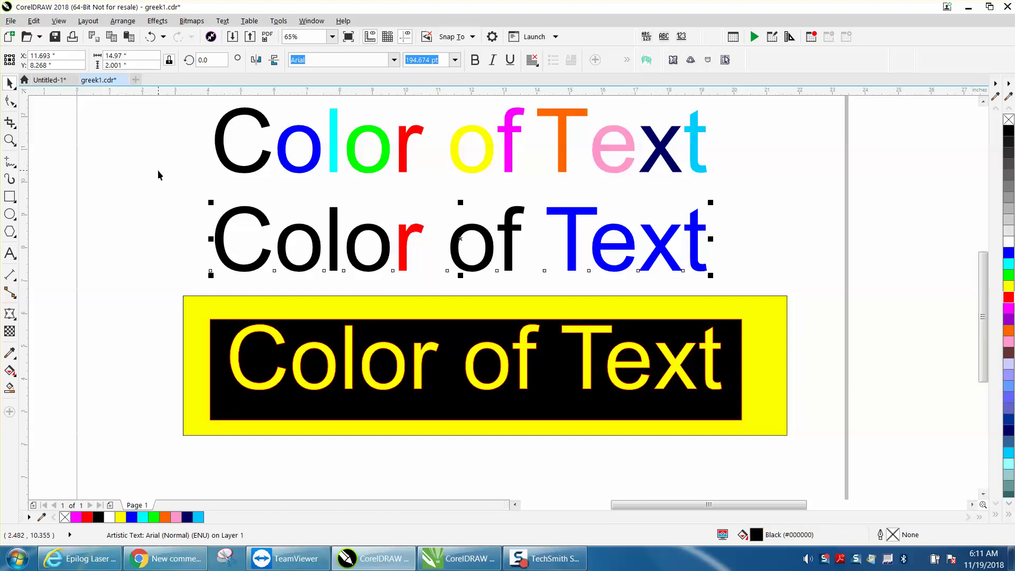
# Undo the blue and red colouring, then make 'Text' green and 'of' red.
pyautogui.click(151, 37)
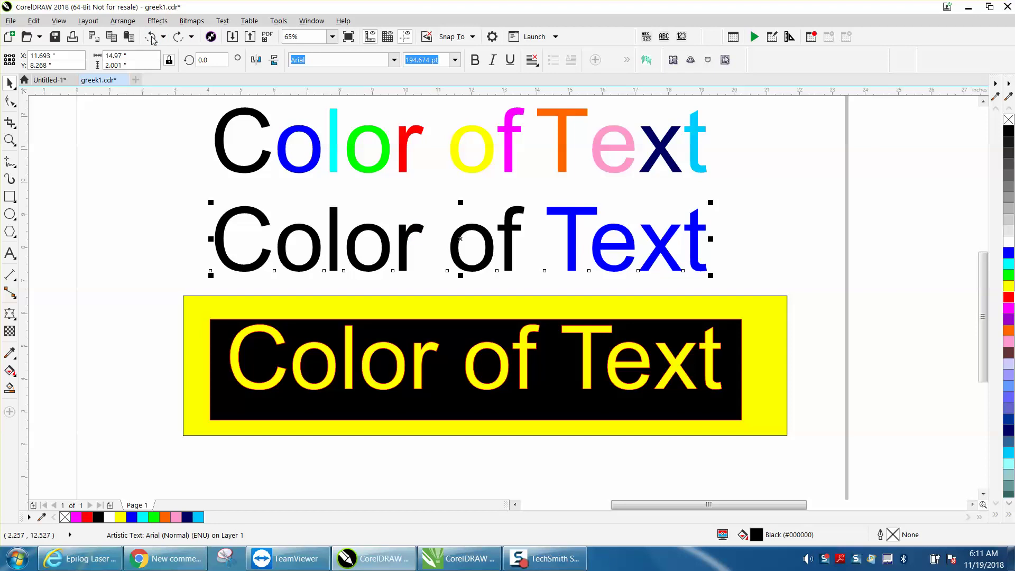
pyautogui.click(151, 37)
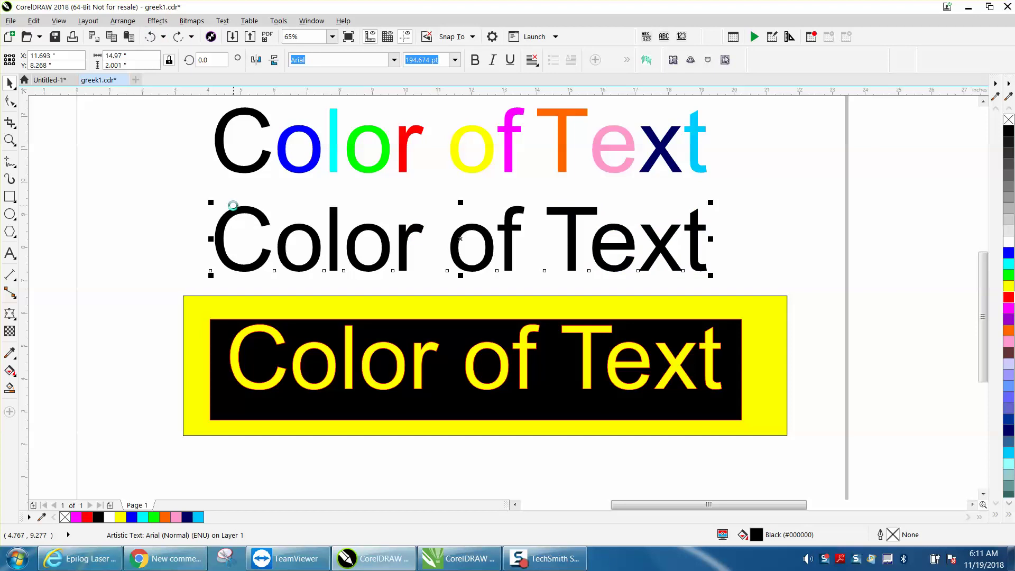
pyautogui.click(722, 256)
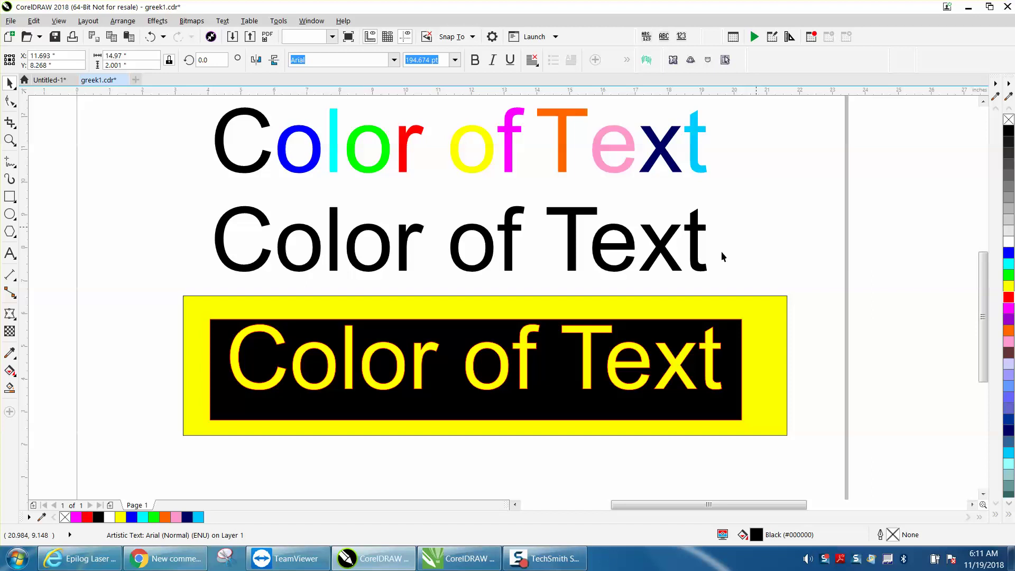
pyautogui.click(696, 246)
pyautogui.click(1008, 274)
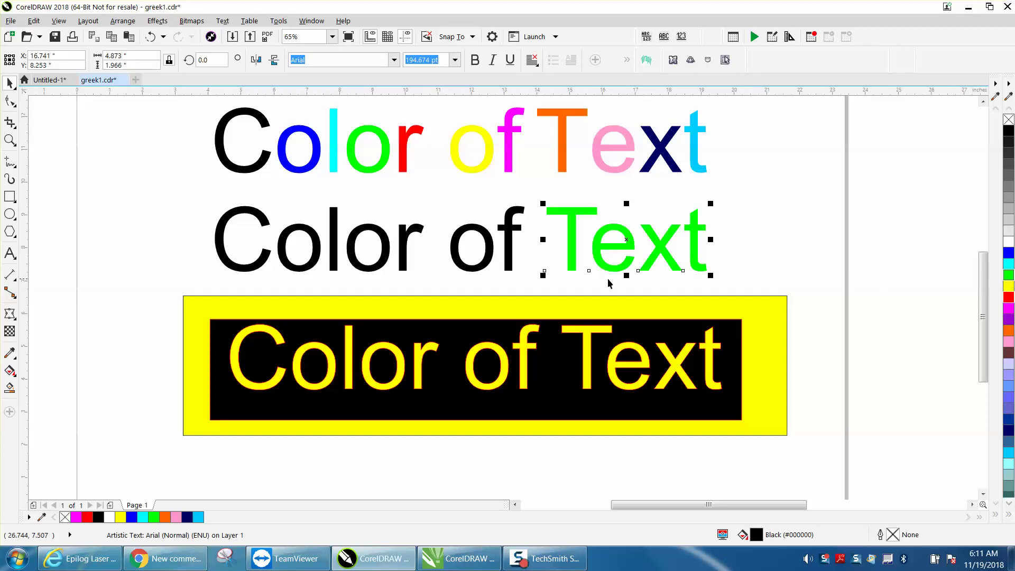
pyautogui.click(517, 241)
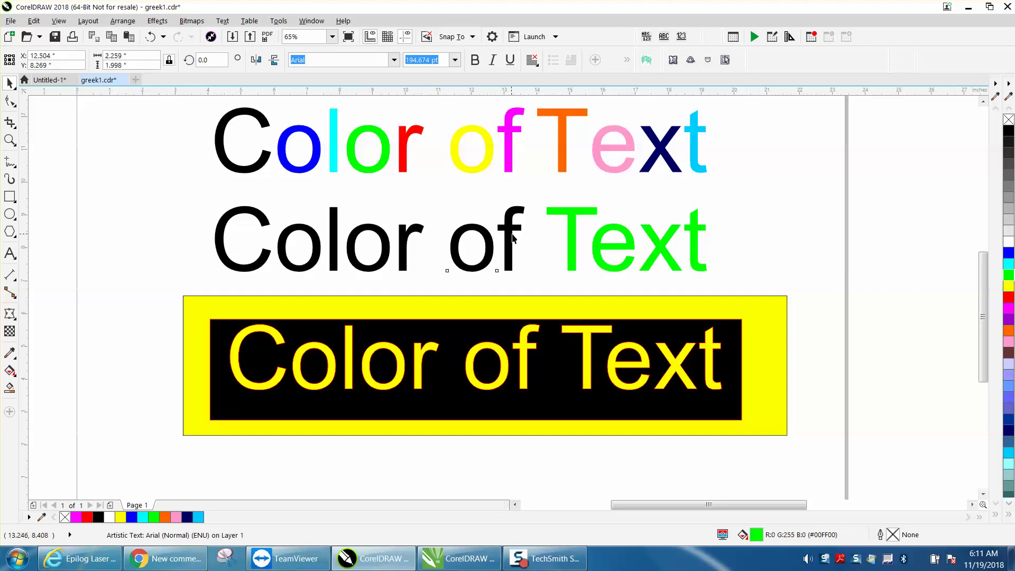
pyautogui.click(1009, 297)
# Make 'Color' magenta with its letter 'l' red.
pyautogui.click(404, 262)
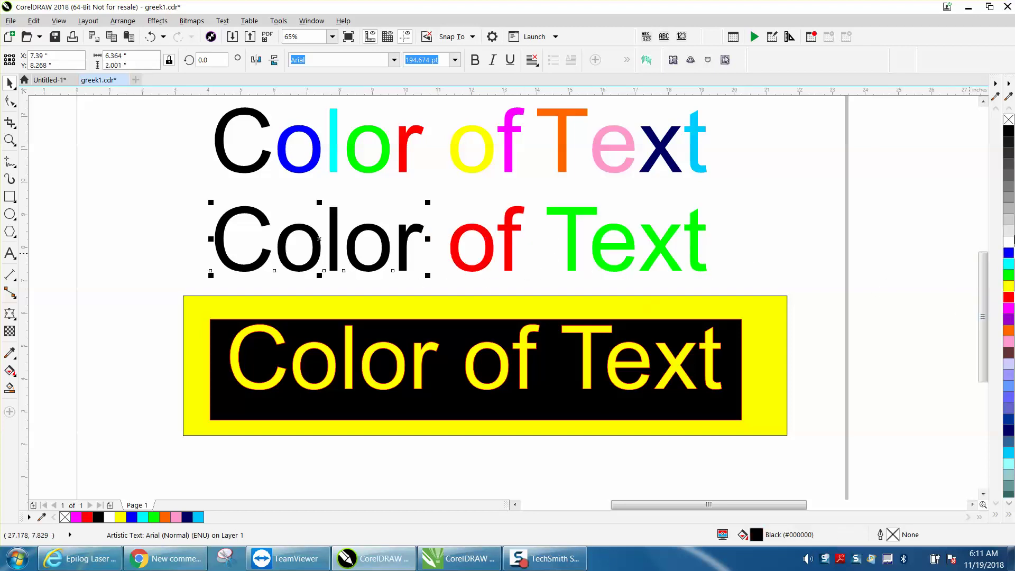
pyautogui.click(1008, 308)
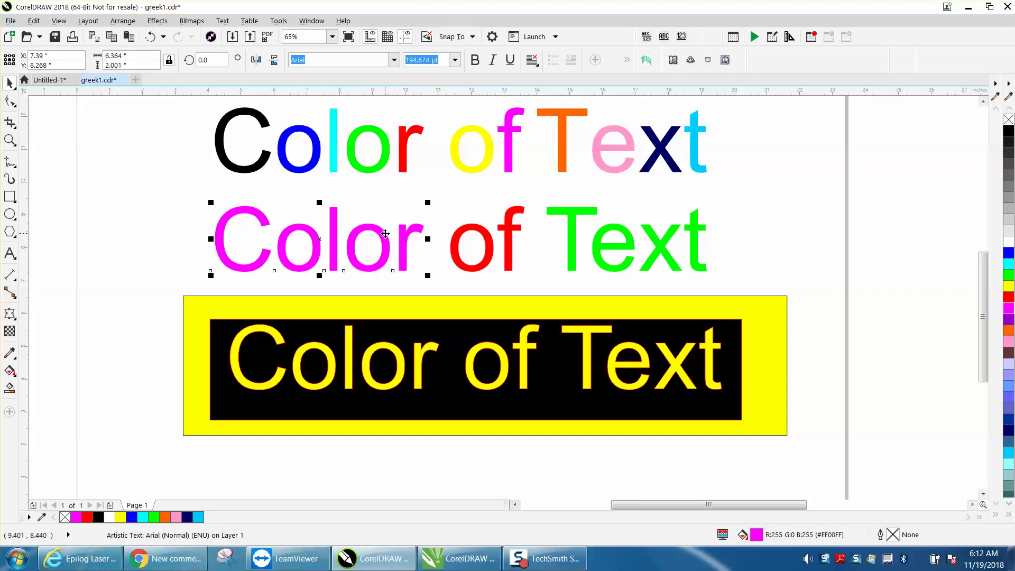
pyautogui.hotkey('ctrl', 'k')
pyautogui.click(334, 239)
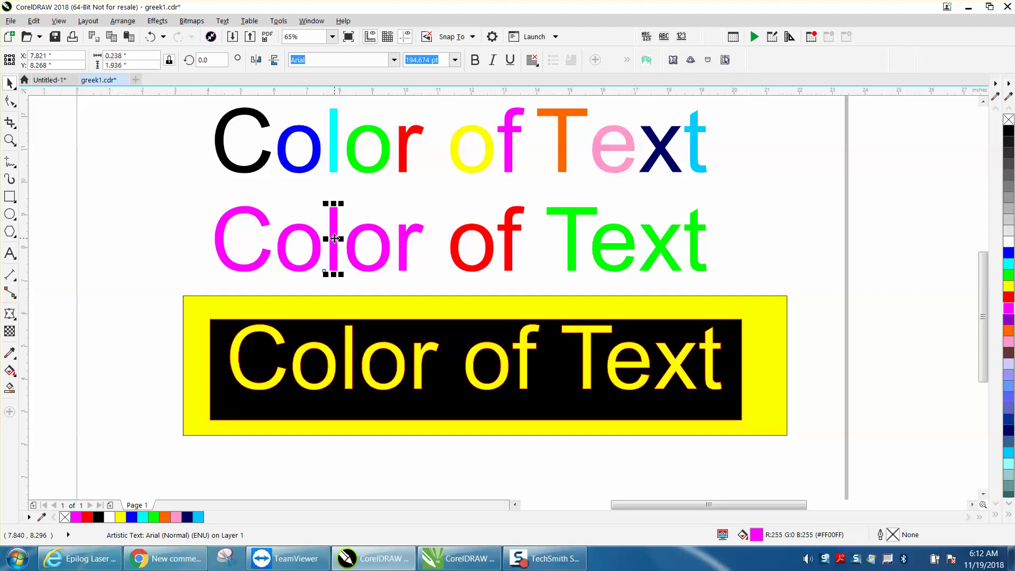
pyautogui.click(1008, 297)
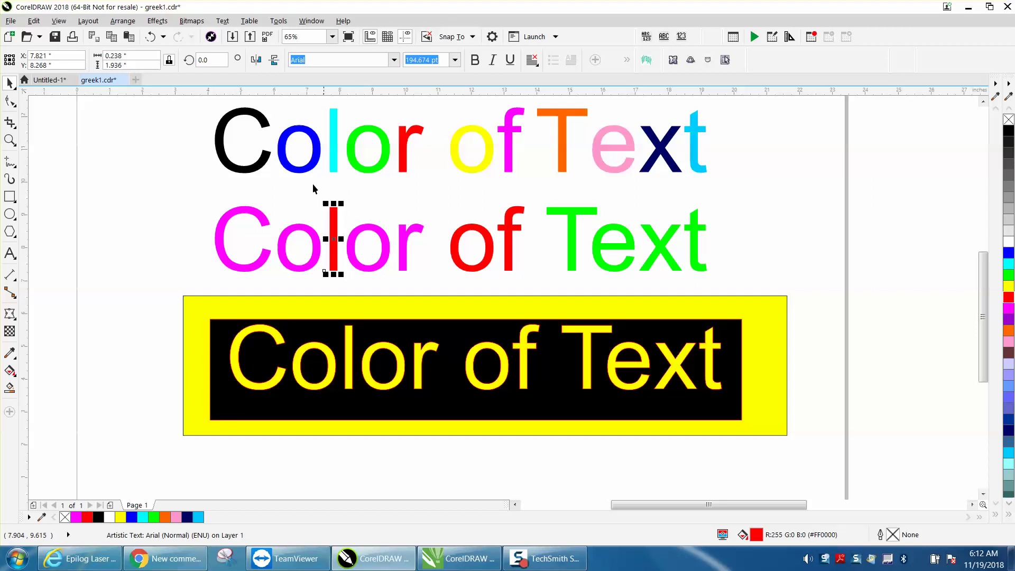
# Move both coloured text lines off the page, below the black plate.
pyautogui.scroll(-2, 287, 165)
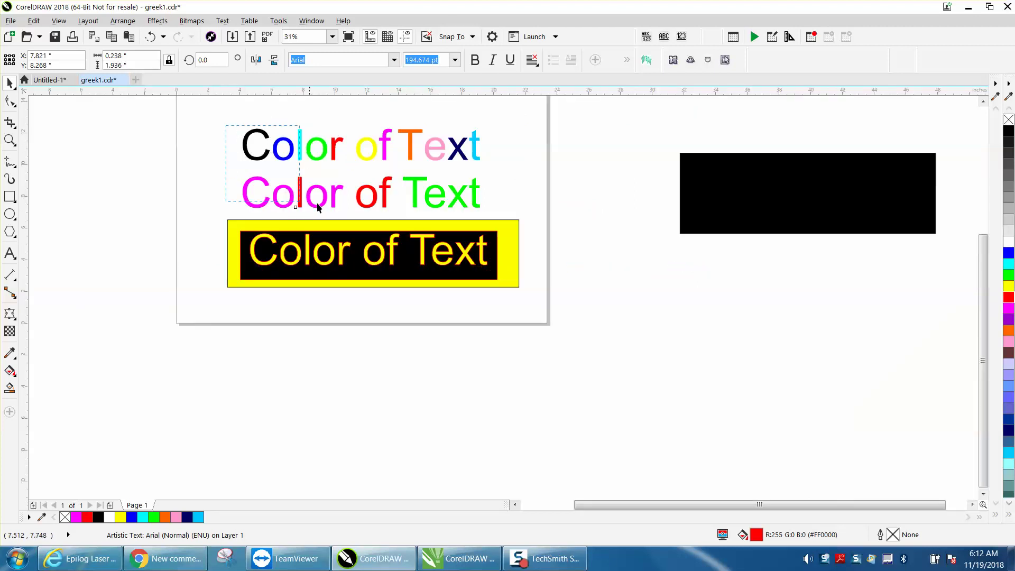
pyautogui.hotkey('ctrl', 'k')
pyautogui.moveTo(362, 170); pyautogui.dragTo(827, 357)
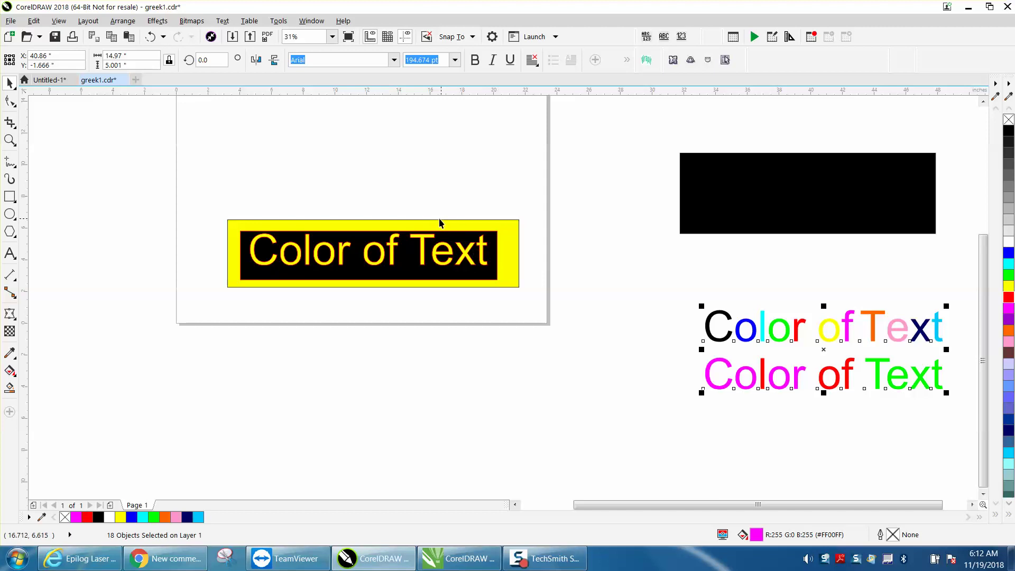
pyautogui.click(696, 366)
# Fill the second 'Color of Text' line white and drag it into the black rectangle.
pyautogui.click(734, 368)
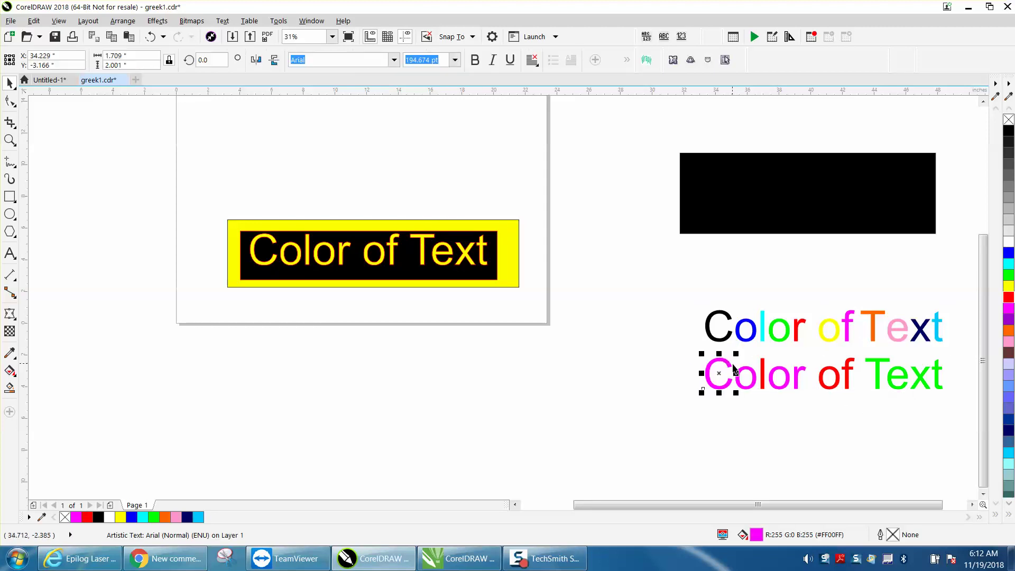
pyautogui.click(725, 322)
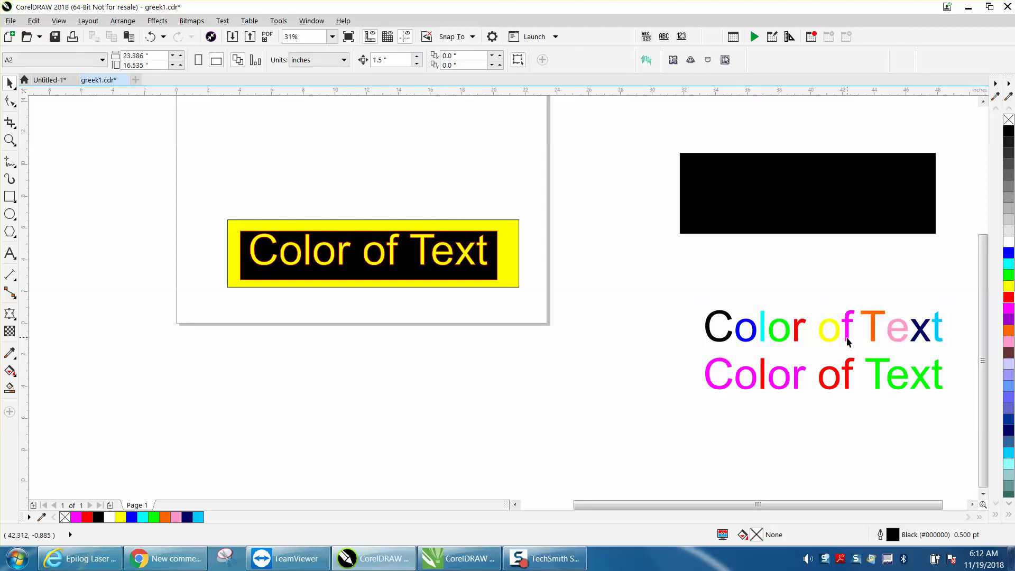
pyautogui.click(720, 370)
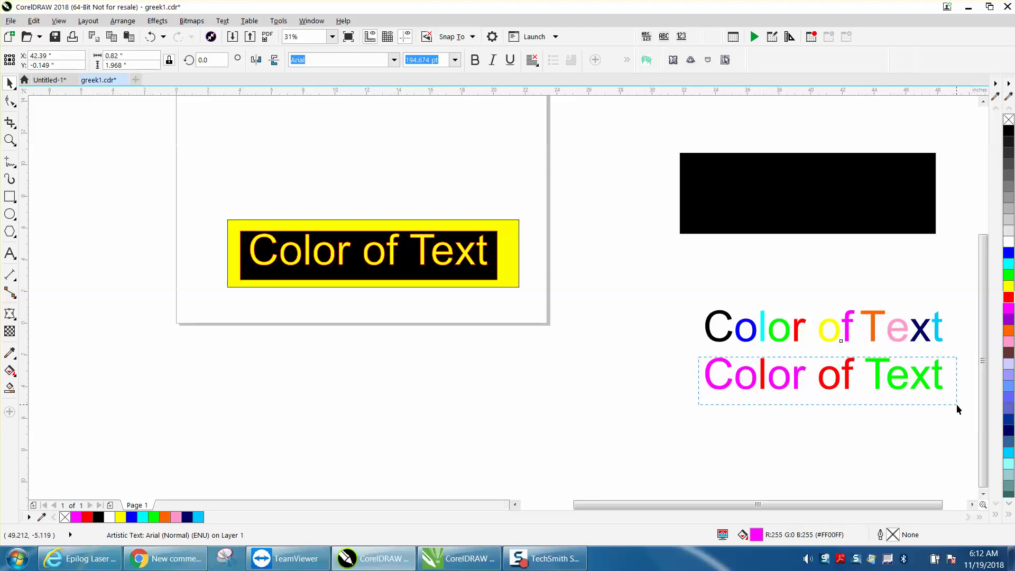
pyautogui.moveTo(960, 401); pyautogui.dragTo(962, 401)
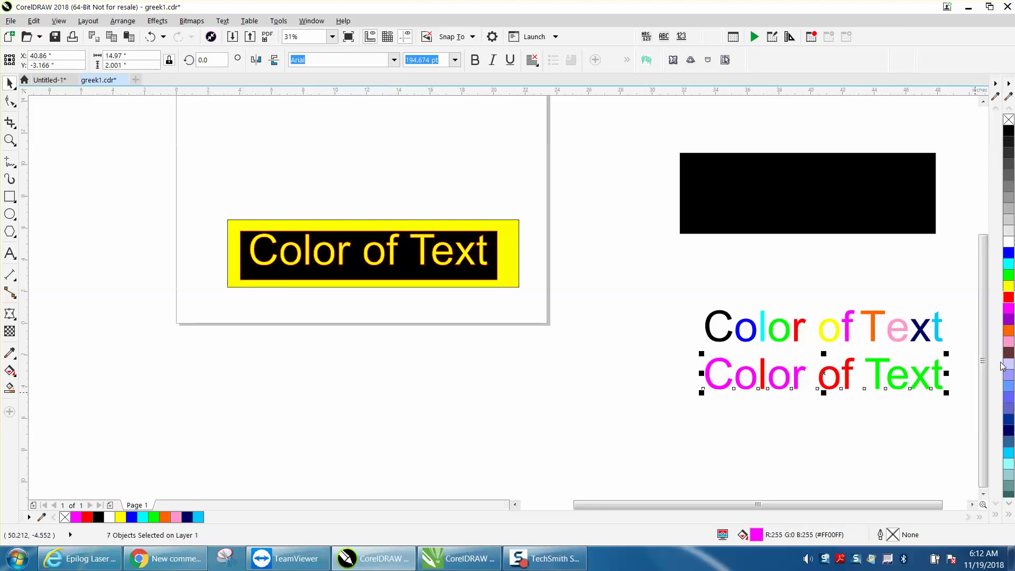
pyautogui.click(1008, 241)
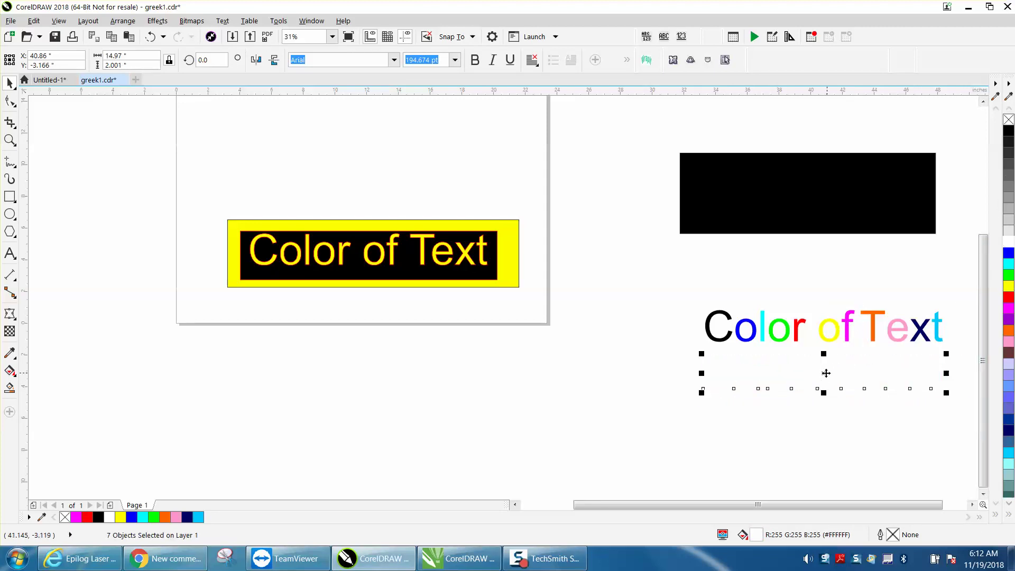
pyautogui.moveTo(824, 370); pyautogui.dragTo(807, 187)
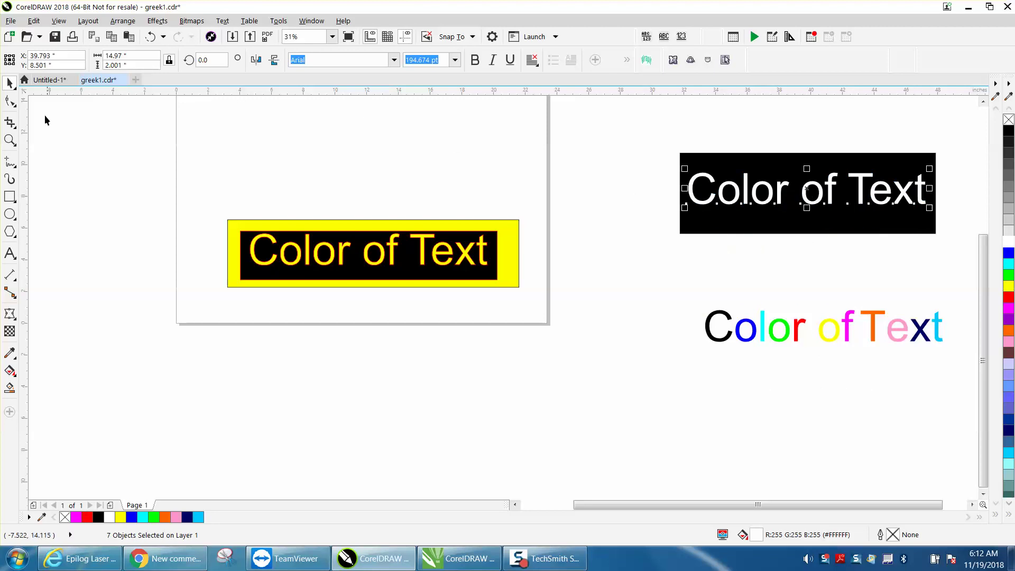
# Drag the yellow rectangle from the page over the black plate.
pyautogui.click(11, 139)
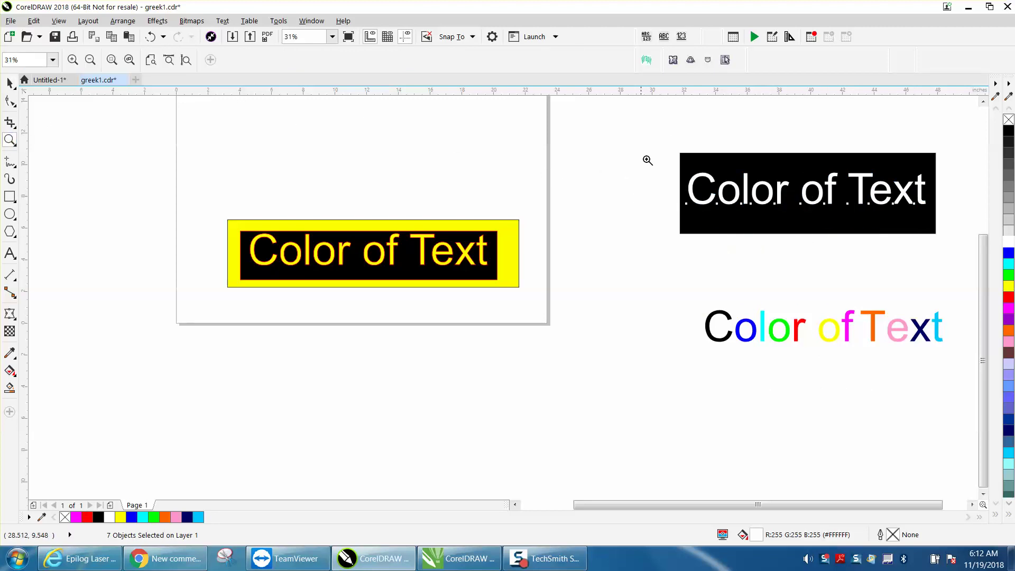
pyautogui.moveTo(667, 146); pyautogui.dragTo(957, 253)
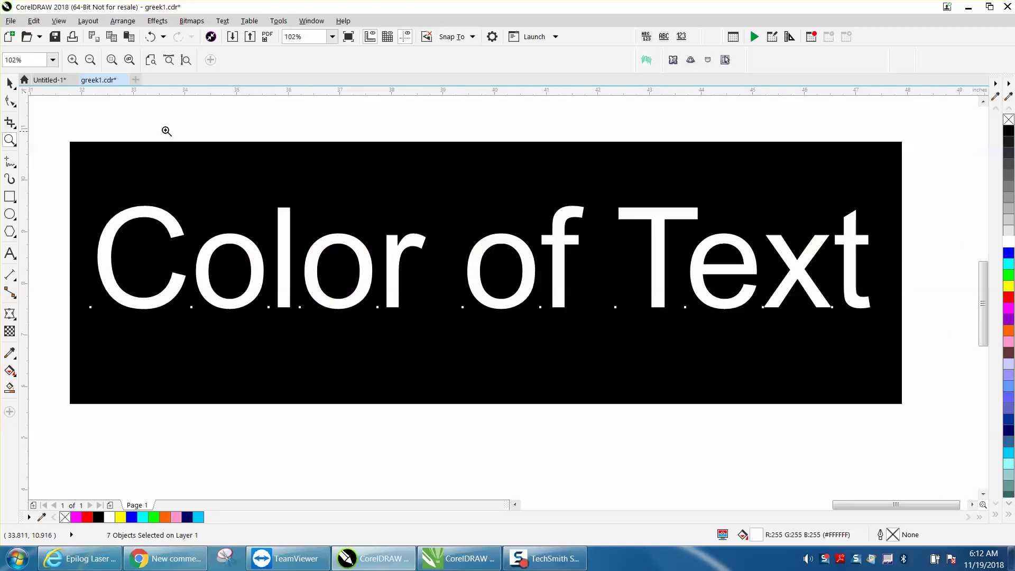
pyautogui.rightClick(351, 132)
pyautogui.rightClick(346, 182)
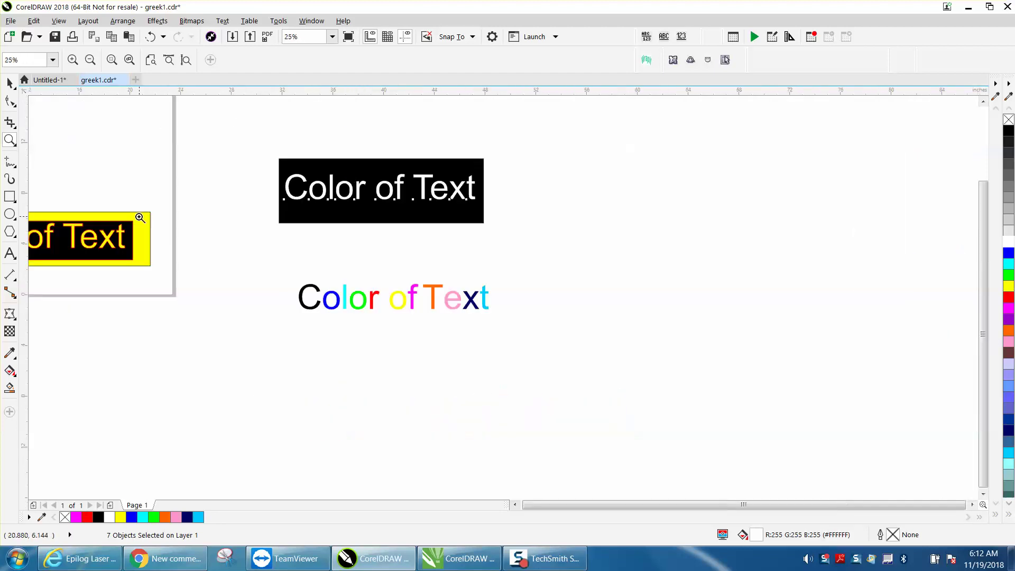
pyautogui.click(10, 82)
pyautogui.click(137, 227)
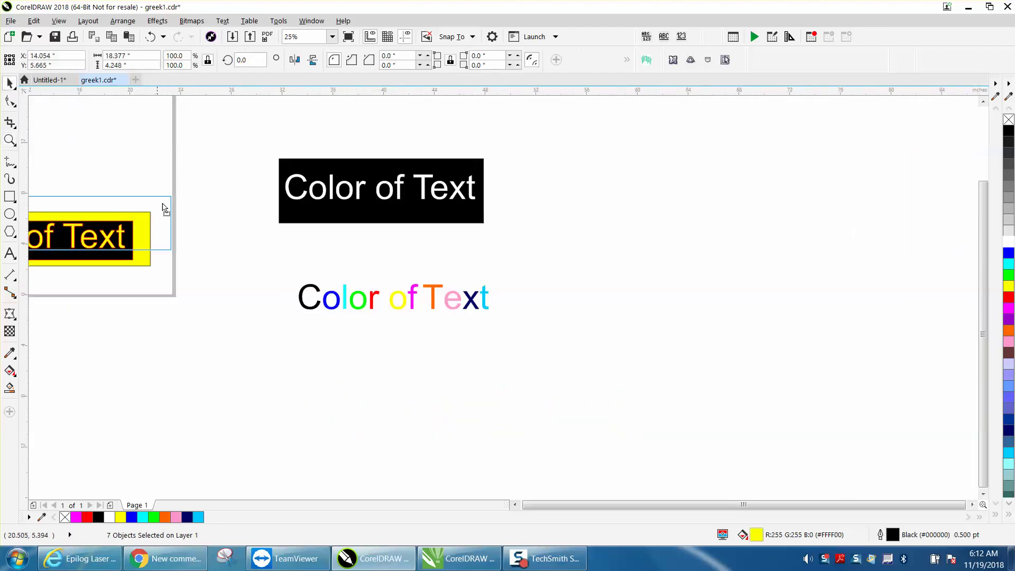
pyautogui.moveTo(164, 208); pyautogui.dragTo(478, 179)
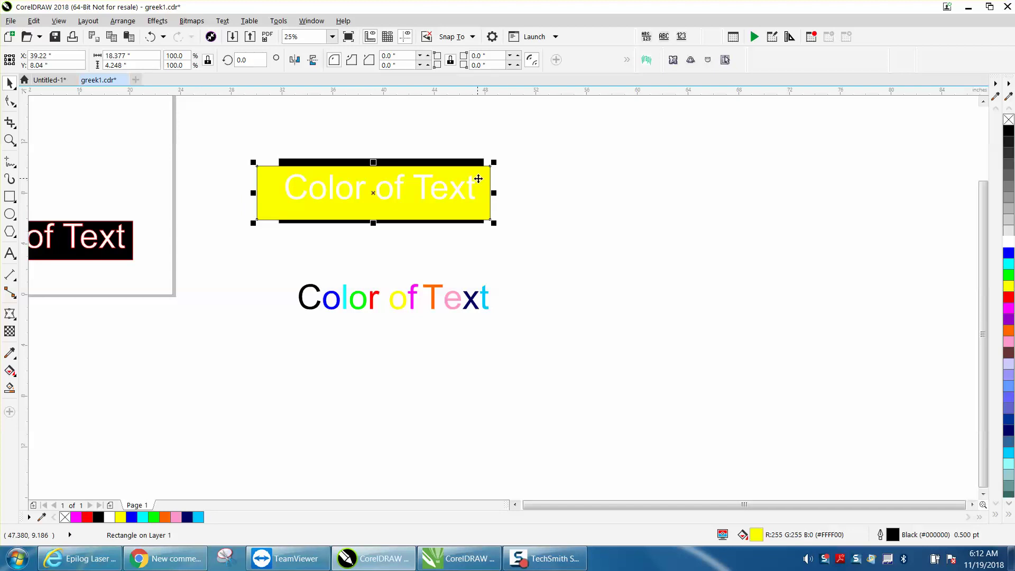
# Zoom in on the yellow and black rectangles.
pyautogui.click(10, 140)
pyautogui.moveTo(245, 153); pyautogui.dragTo(580, 282)
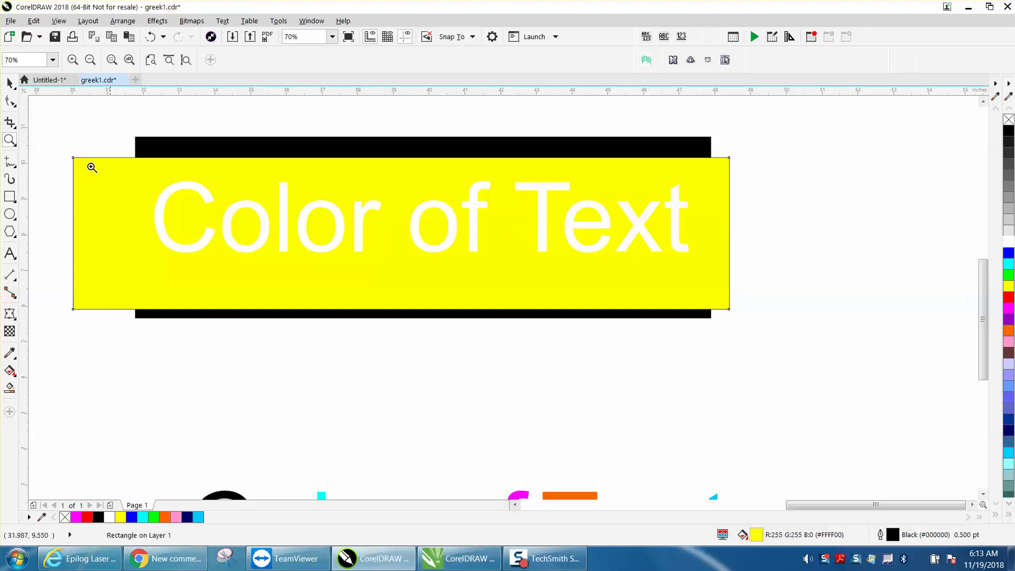
pyautogui.click(9, 83)
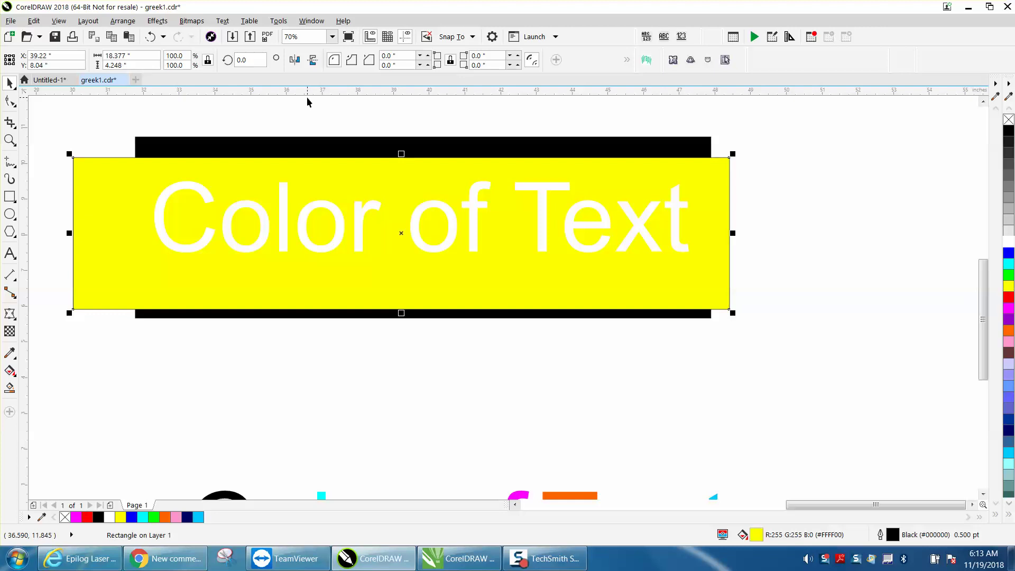
# Move the yellow rectangle down below the black plate's text.
pyautogui.click(394, 121)
pyautogui.moveTo(414, 167); pyautogui.dragTo(419, 242)
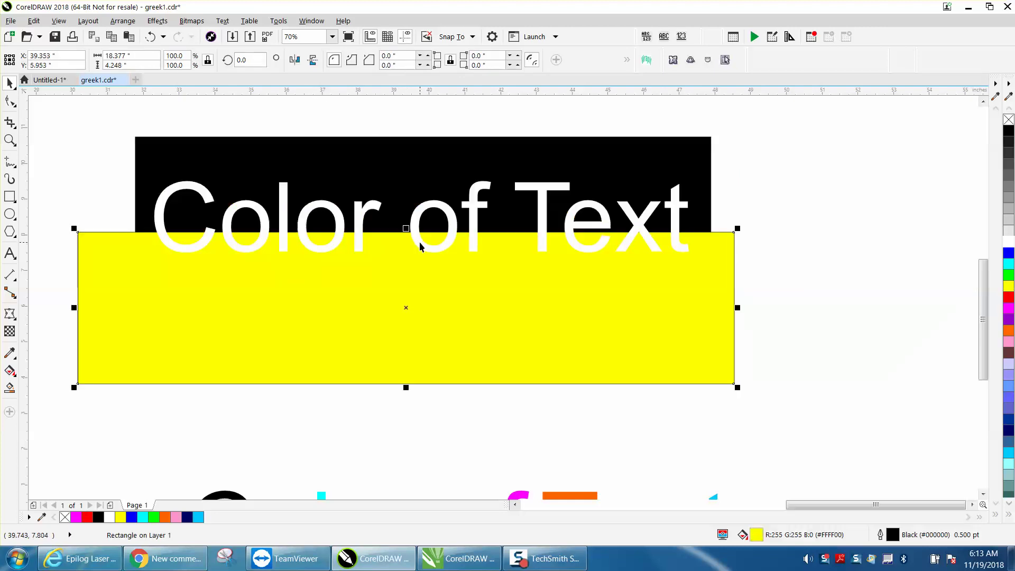
pyautogui.click(434, 209)
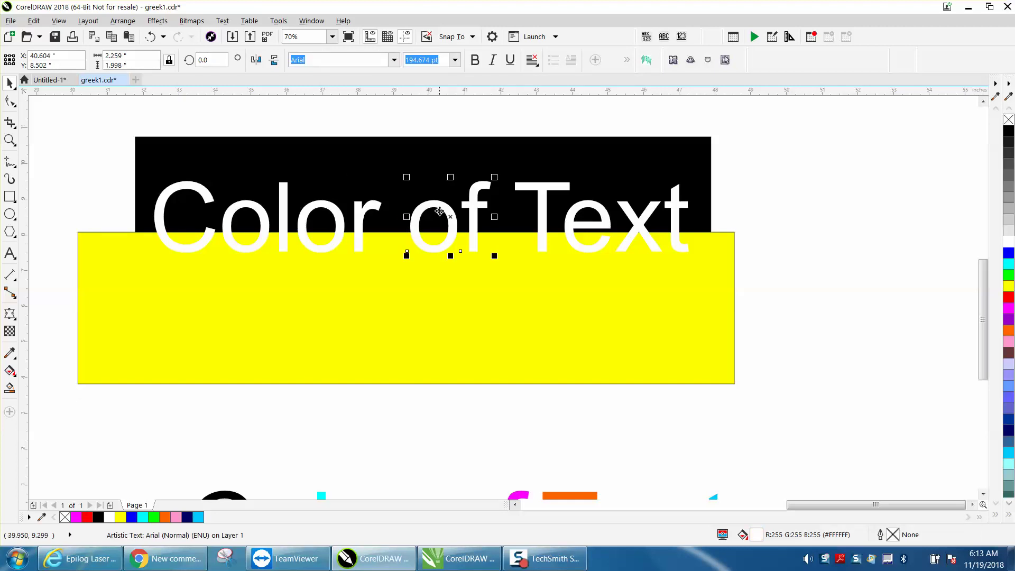
pyautogui.moveTo(444, 325); pyautogui.dragTo(449, 374)
# Give the 'Color of Text' letters no fill and a red outline, then drag them onto the yellow rectangle.
pyautogui.moveTo(115, 157); pyautogui.dragTo(707, 294)
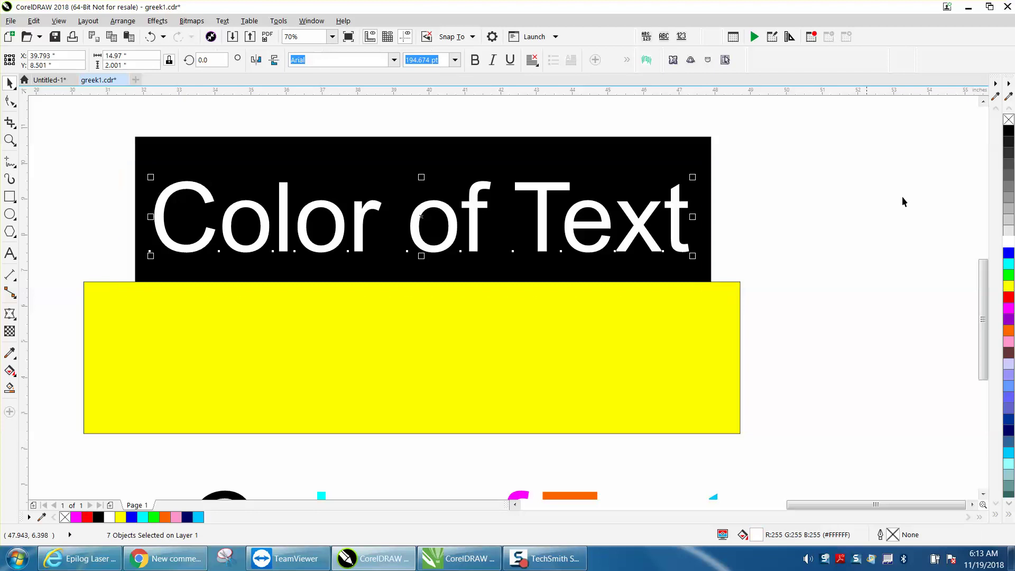
pyautogui.click(1008, 120)
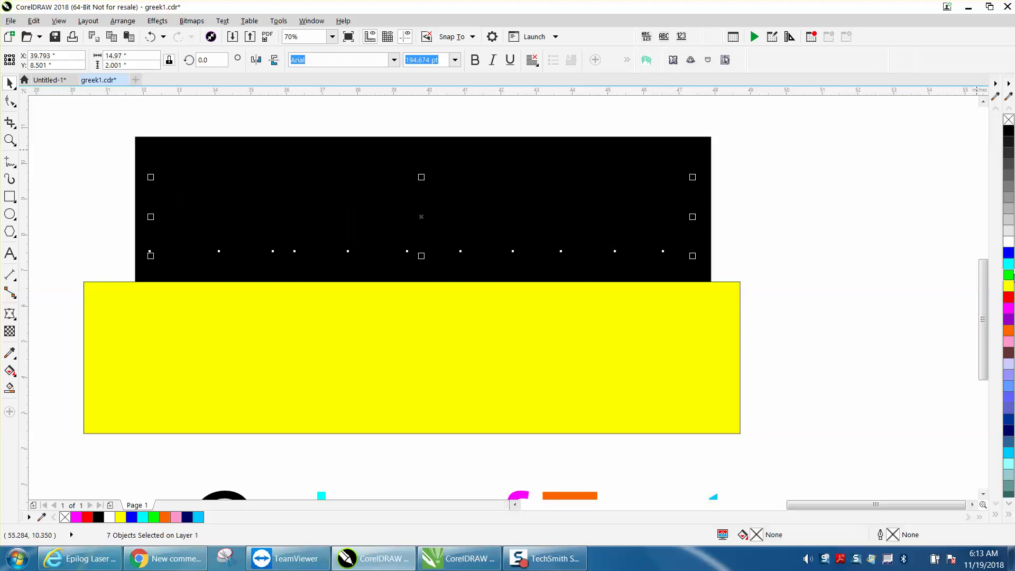
pyautogui.rightClick(1008, 299)
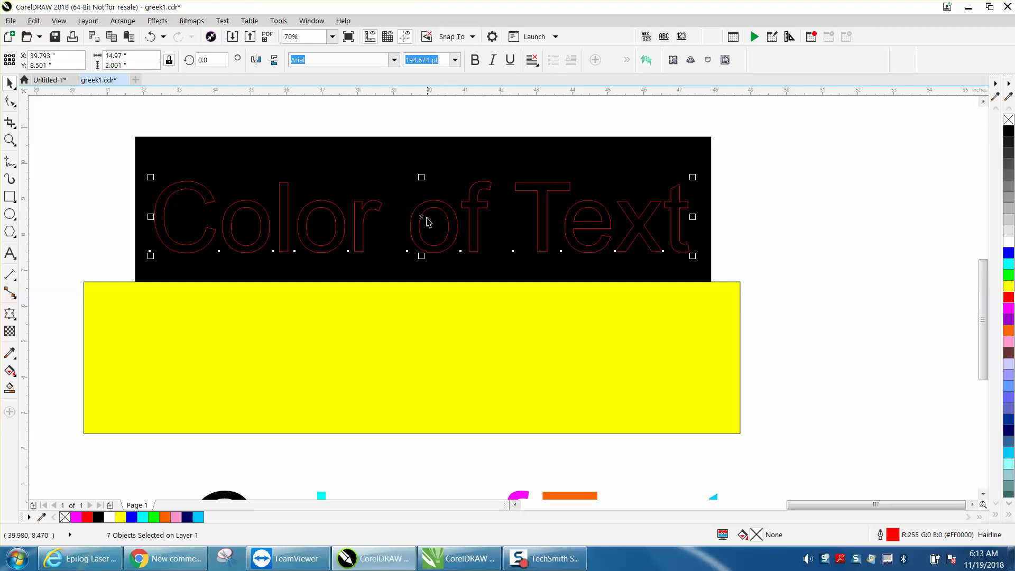
pyautogui.moveTo(426, 217); pyautogui.dragTo(423, 338)
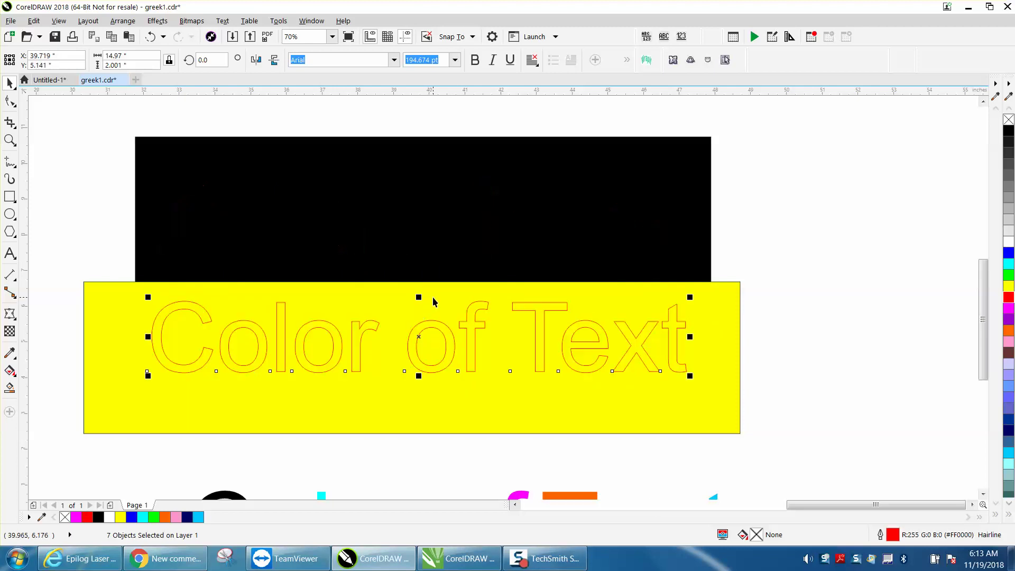
pyautogui.scroll(-5, 432, 297)
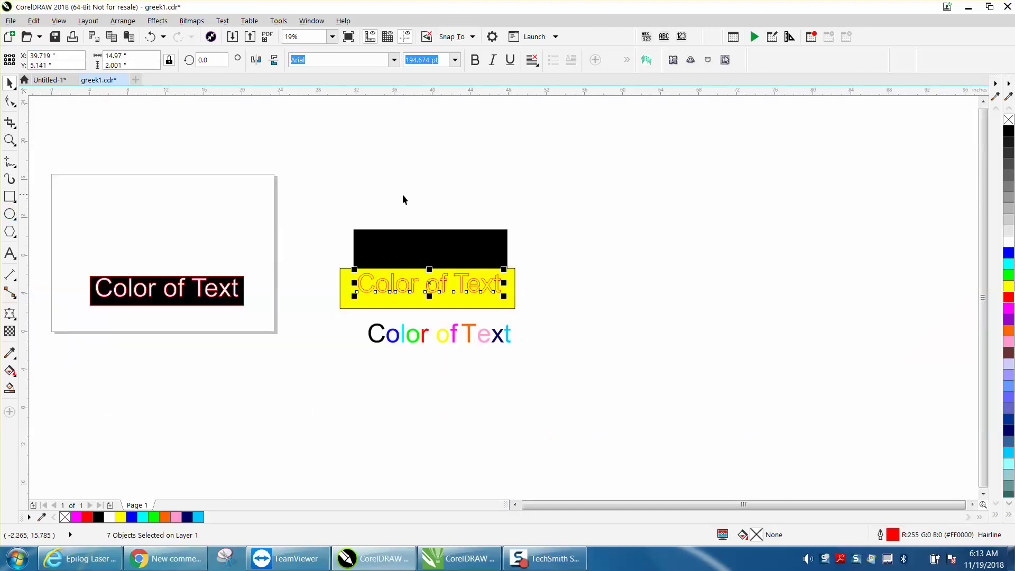
# Draw a new plain rectangle to the right of the yellow box.
pyautogui.moveTo(14, 197)
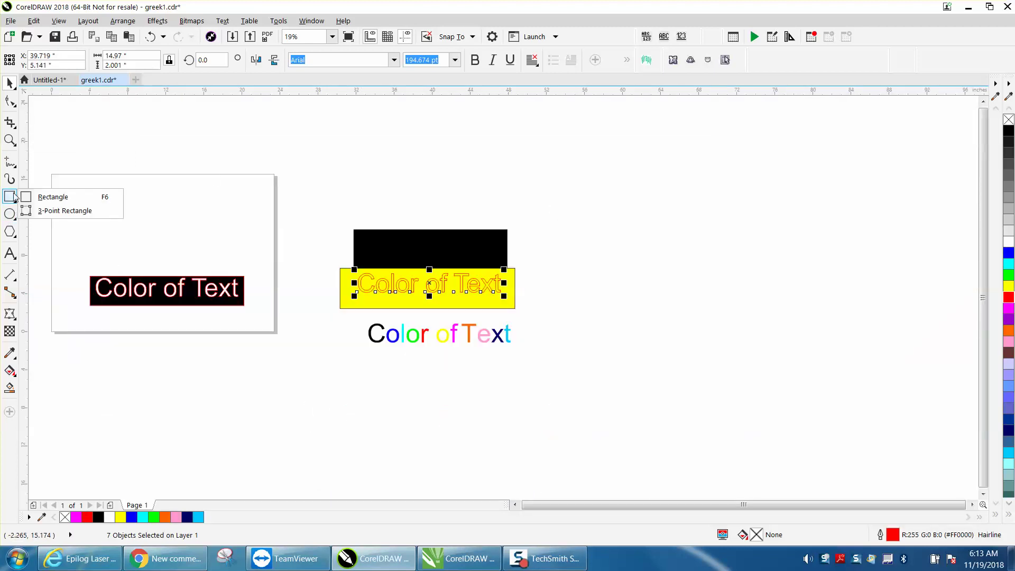
pyautogui.click(50, 197)
pyautogui.moveTo(561, 230); pyautogui.dragTo(750, 273)
pyautogui.click(10, 83)
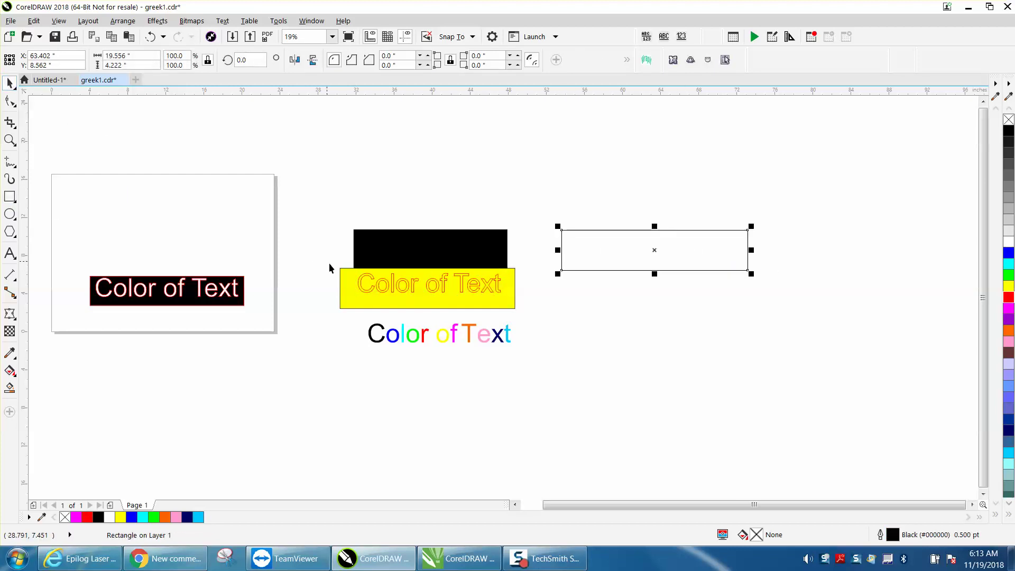
# Move the red-outlined 'Color of Text' letters inside the new rectangle.
pyautogui.click(410, 288)
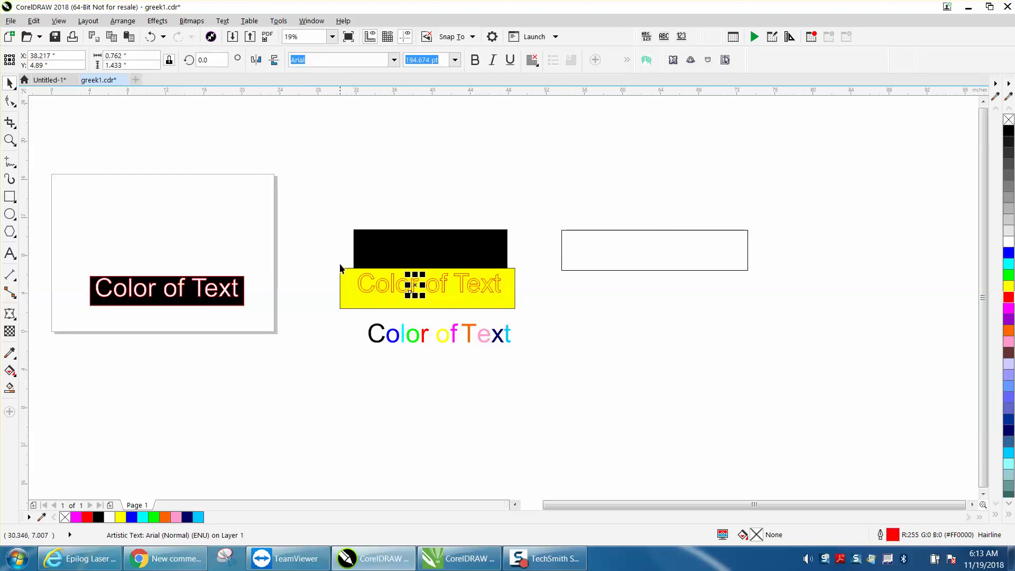
pyautogui.moveTo(340, 264); pyautogui.dragTo(506, 302)
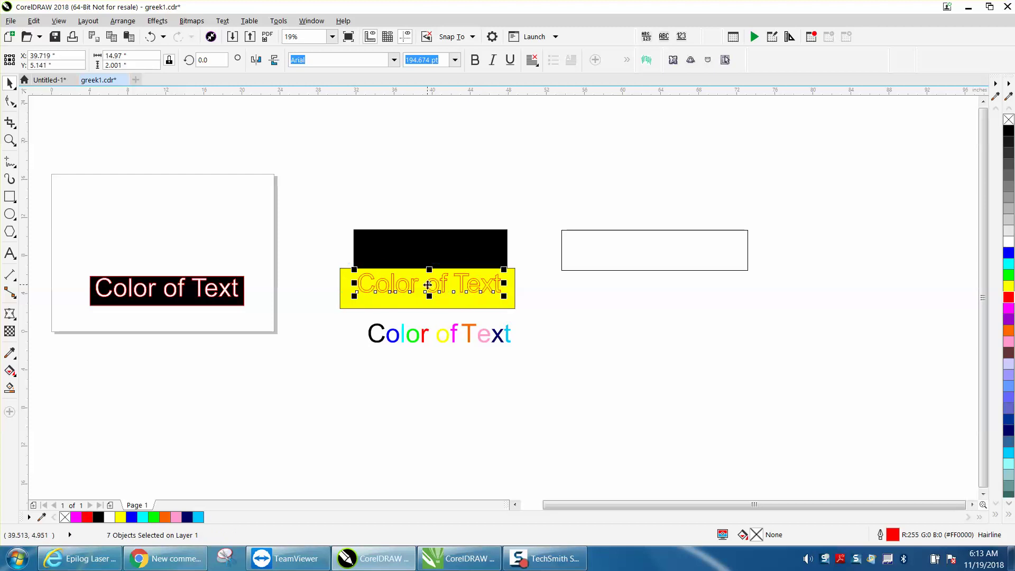
pyautogui.moveTo(428, 285); pyautogui.dragTo(650, 254)
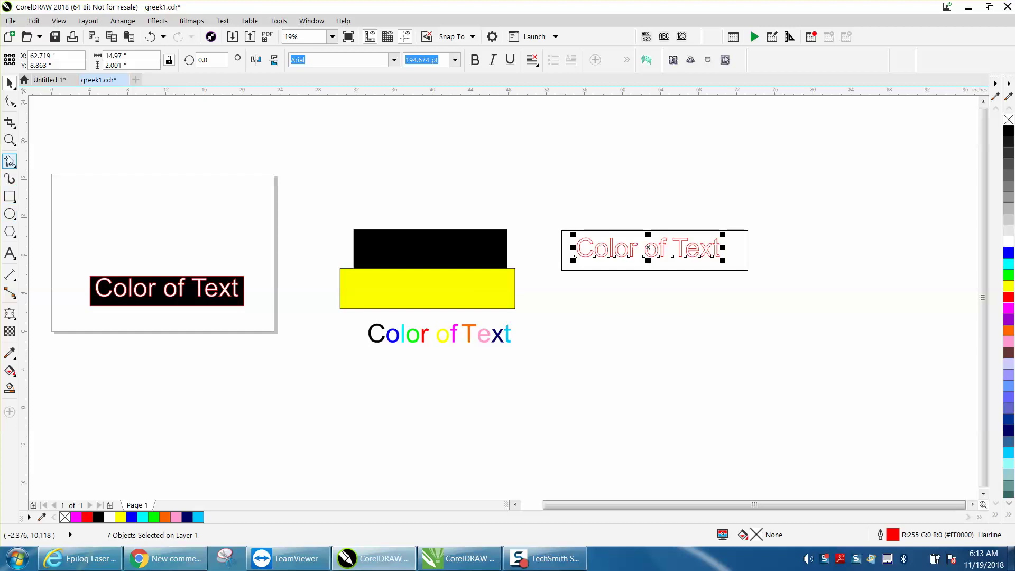
pyautogui.click(9, 140)
# Smart Fill black around the letters and inside the counters of the three o's and the e.
pyautogui.moveTo(538, 224); pyautogui.dragTo(776, 286)
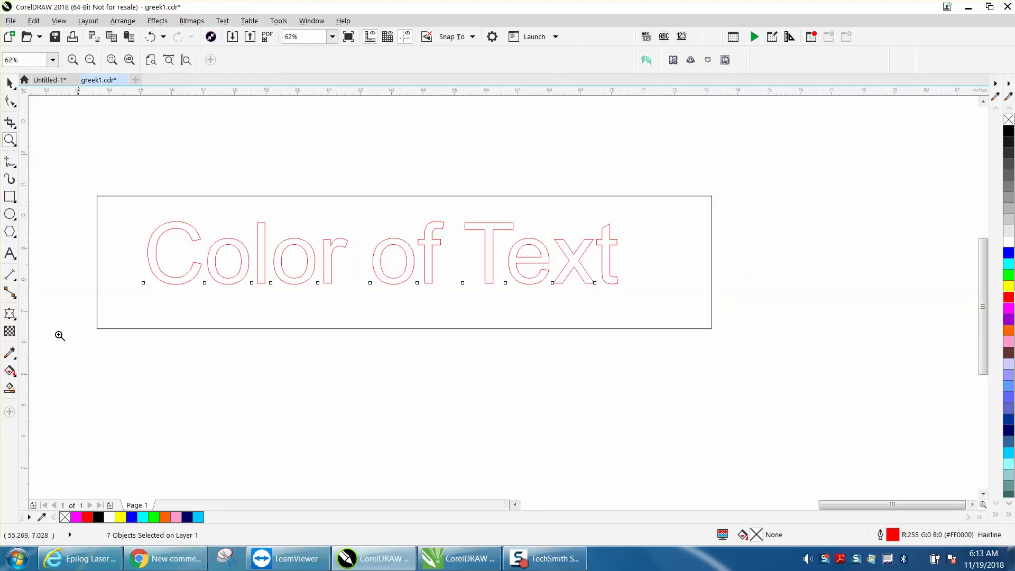
pyautogui.click(9, 387)
pyautogui.click(122, 299)
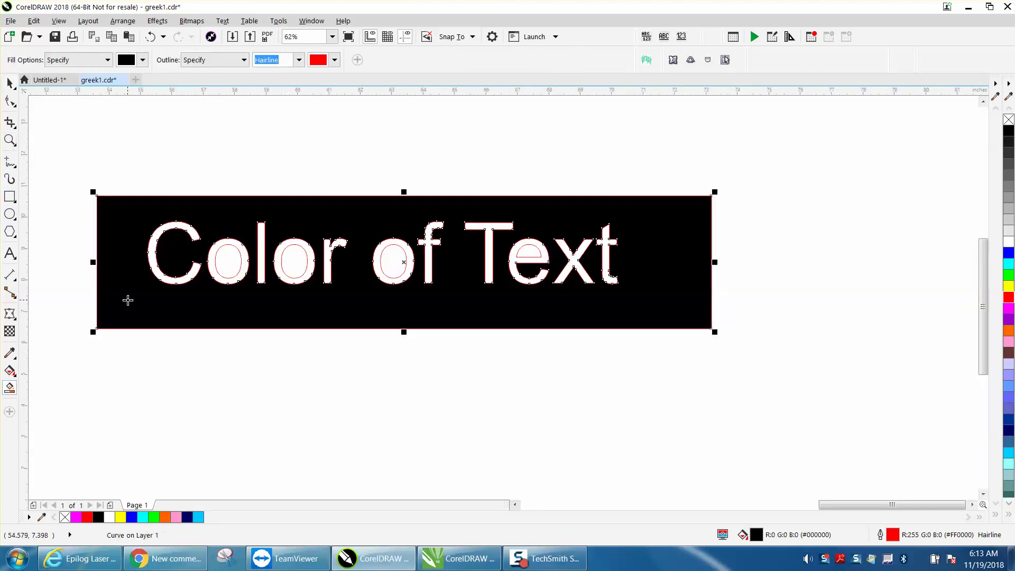
pyautogui.click(225, 268)
pyautogui.click(307, 263)
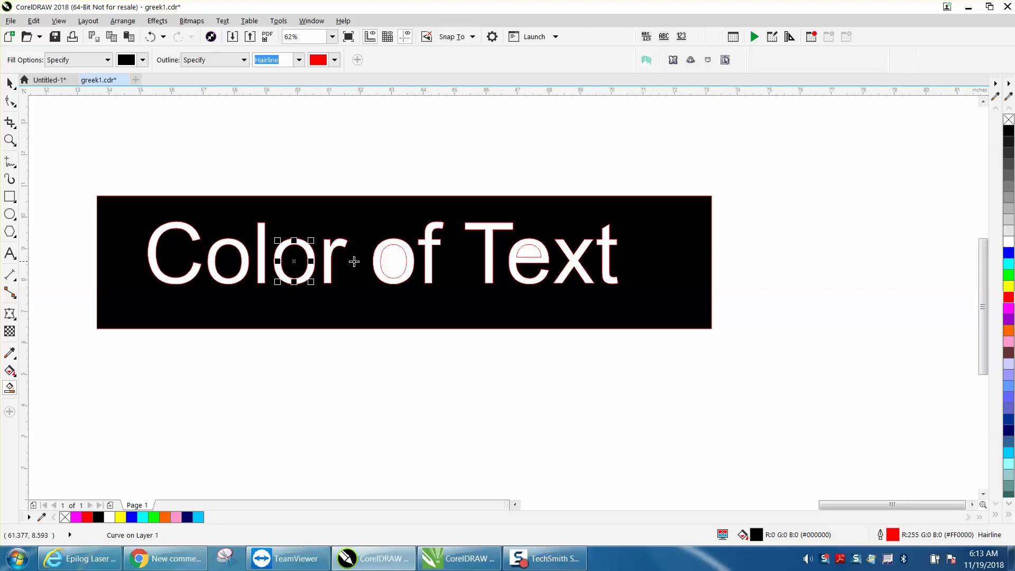
pyautogui.click(382, 259)
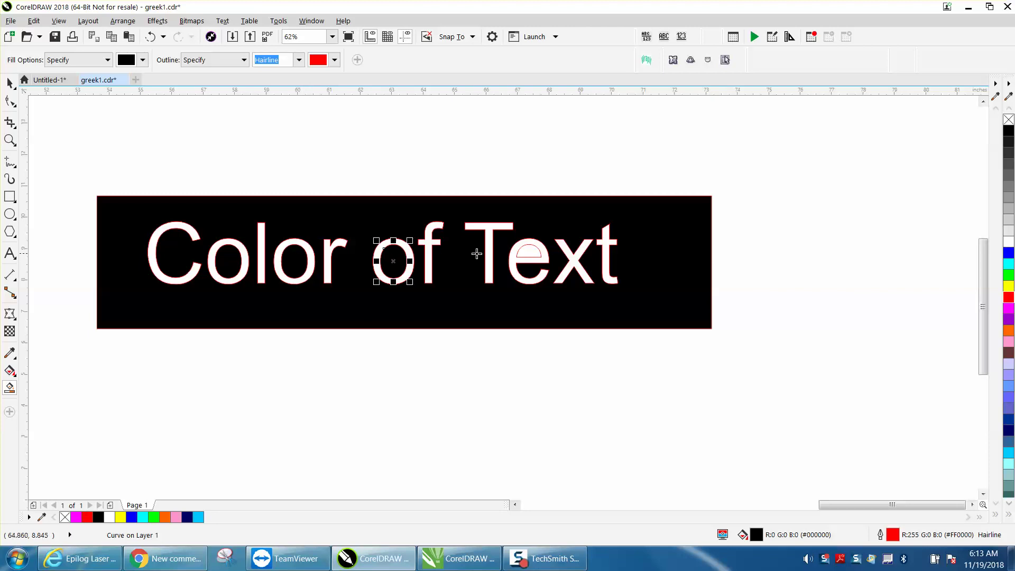
pyautogui.click(531, 254)
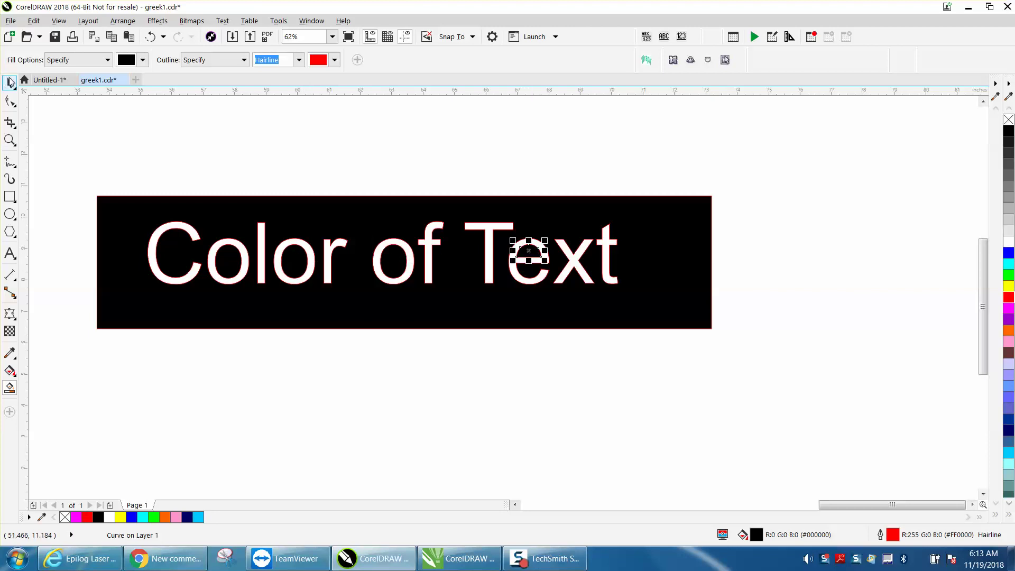
pyautogui.click(9, 82)
pyautogui.scroll(-2, 323, 181)
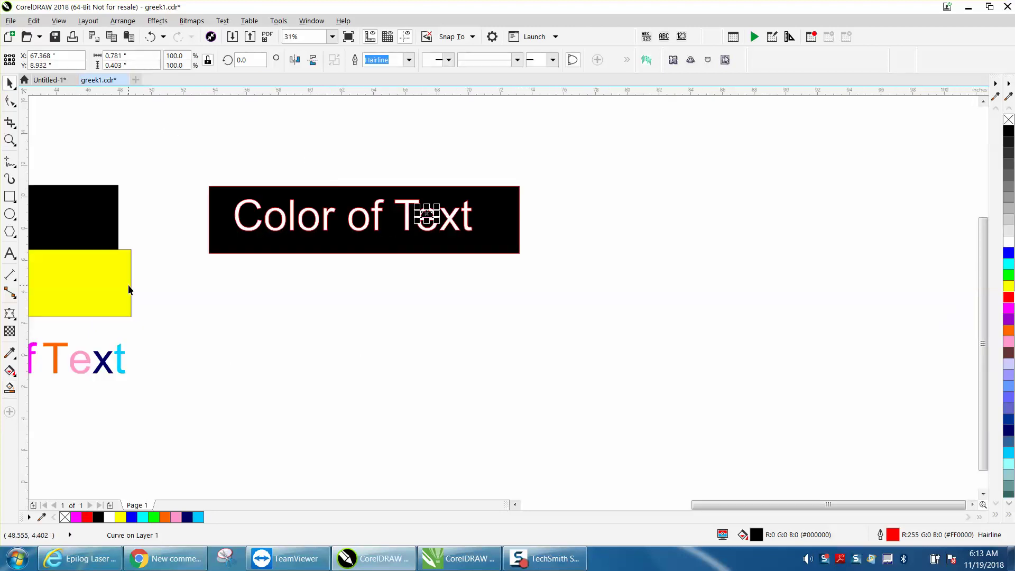
# Stretch the yellow rectangle to 174.8% height beneath the black plate.
pyautogui.moveTo(129, 289); pyautogui.dragTo(494, 223)
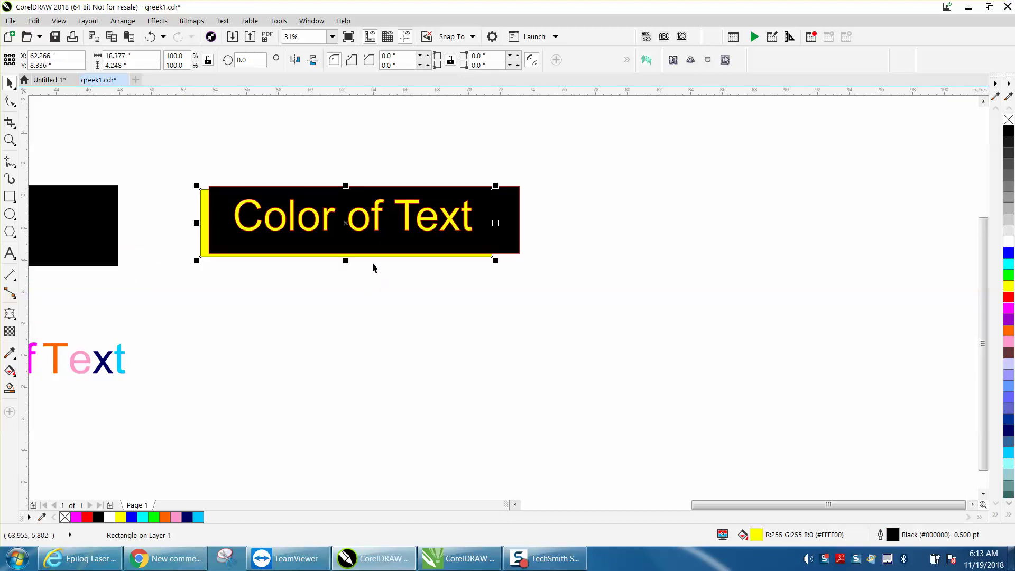
pyautogui.moveTo(345, 260); pyautogui.dragTo(483, 410)
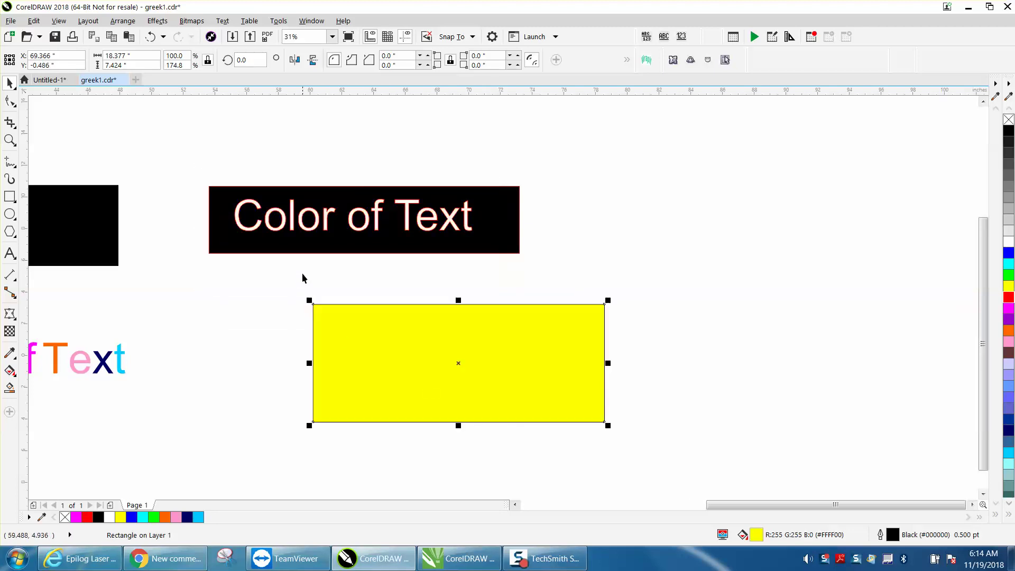
pyautogui.click(10, 140)
pyautogui.click(48, 140)
pyautogui.moveTo(190, 154); pyautogui.dragTo(556, 257)
pyautogui.click(10, 82)
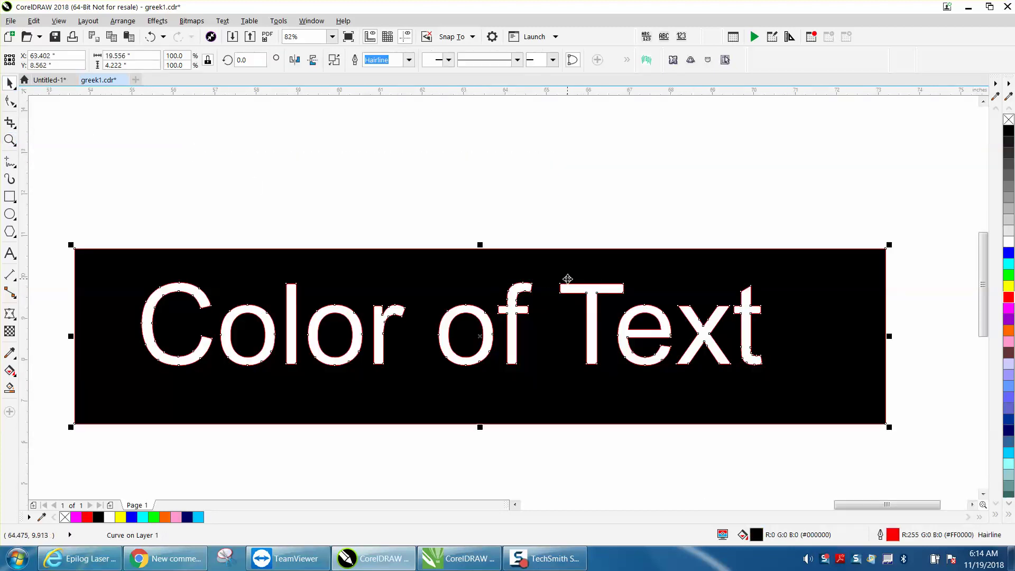
# Remove the outlines from all 11 letter shapes of 'Color of Text'.
pyautogui.moveTo(125, 201); pyautogui.dragTo(438, 417)
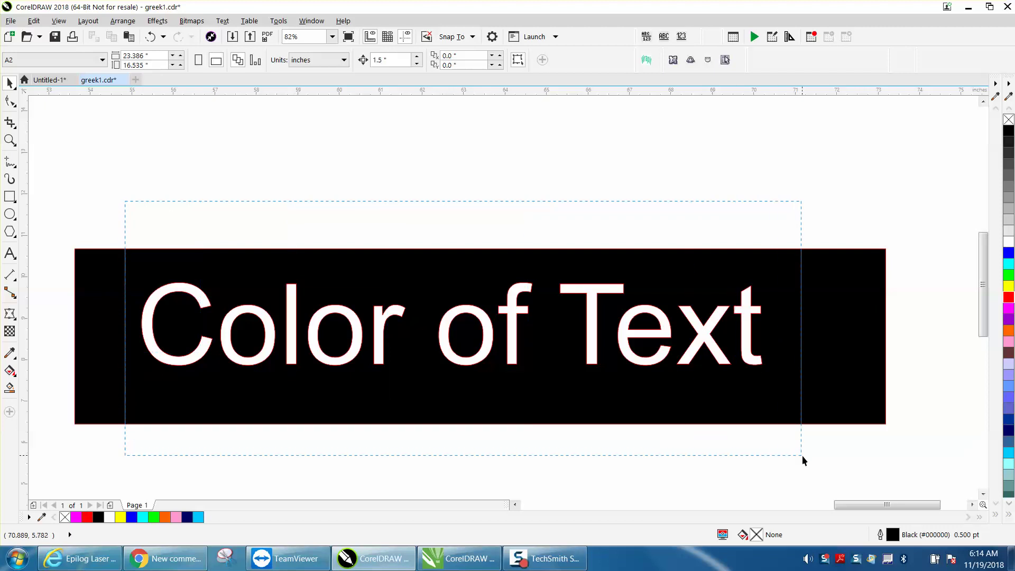
pyautogui.moveTo(801, 455); pyautogui.dragTo(801, 455)
pyautogui.rightClick(1008, 121)
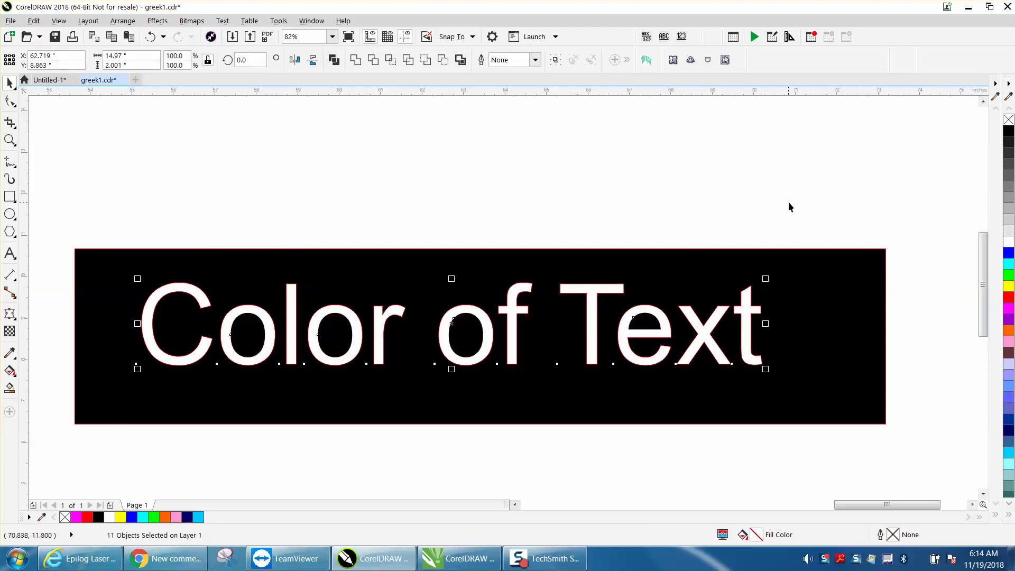
# Undo the accidental plate move and slide the yellow rectangle up behind the black plate.
pyautogui.moveTo(793, 305); pyautogui.dragTo(797, 346)
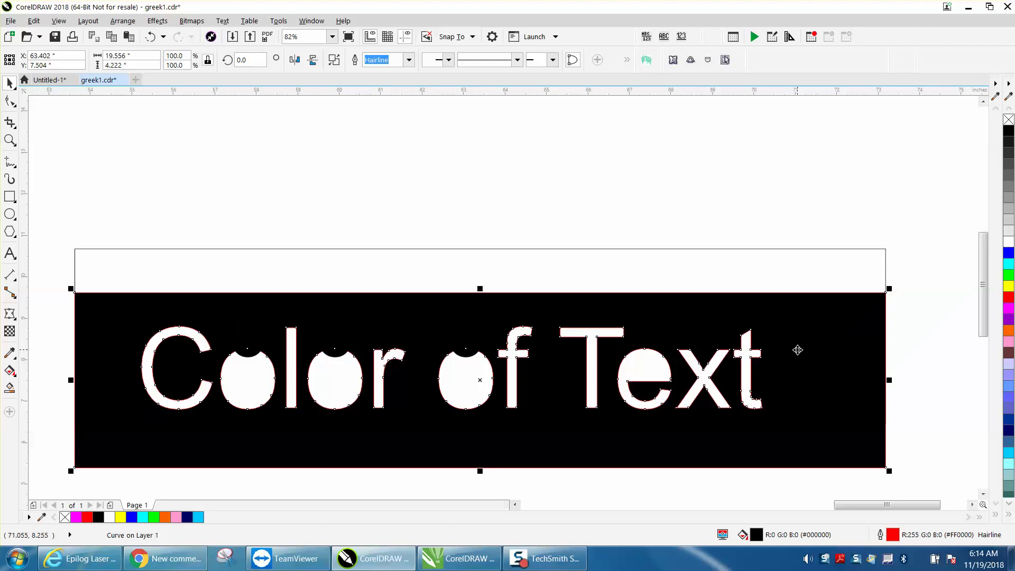
pyautogui.scroll(3, 797, 349)
pyautogui.hotkey('ctrl', 'z')
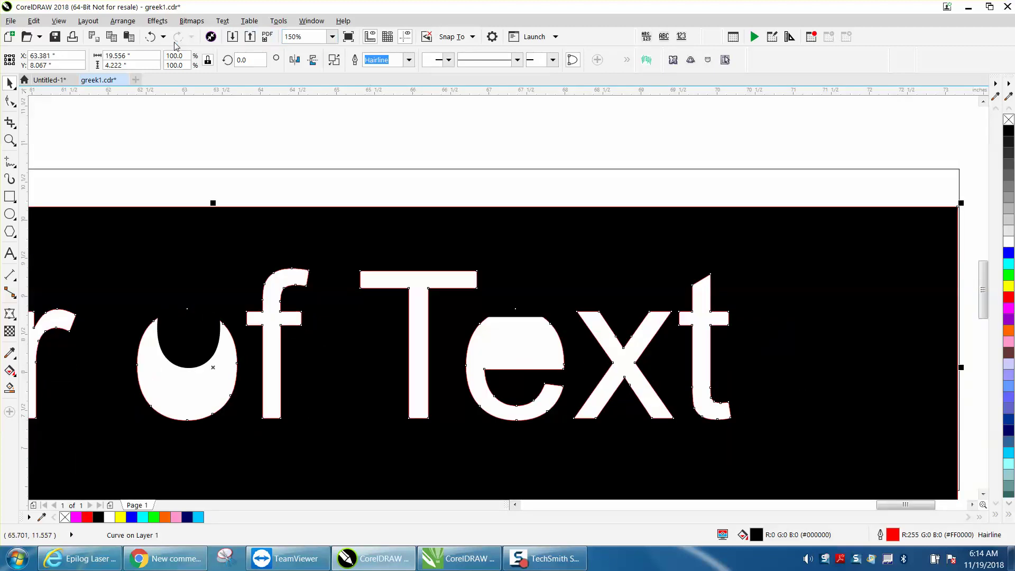
pyautogui.click(151, 37)
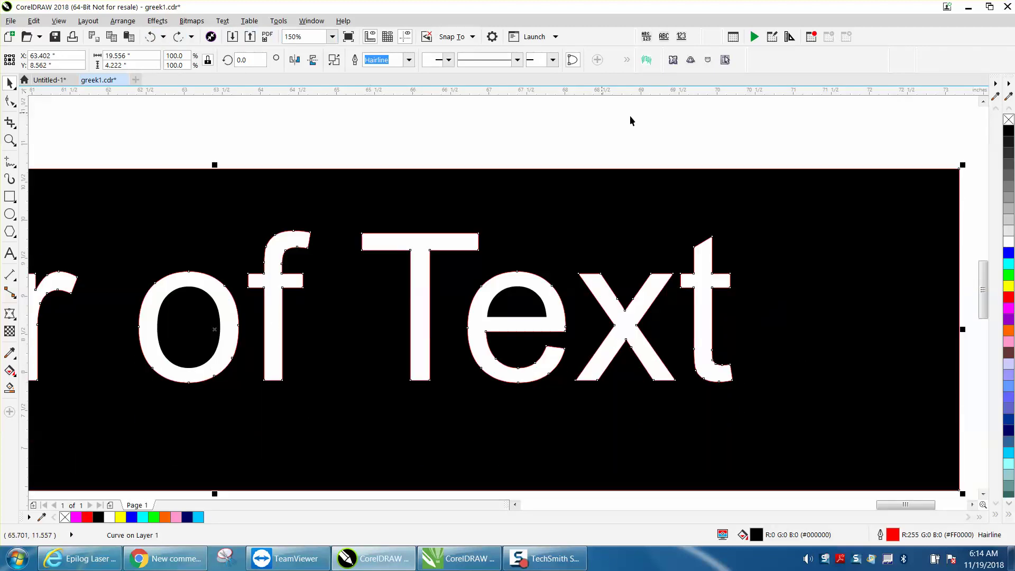
pyautogui.scroll(-7, 629, 117)
pyautogui.moveTo(668, 317); pyautogui.dragTo(637, 165)
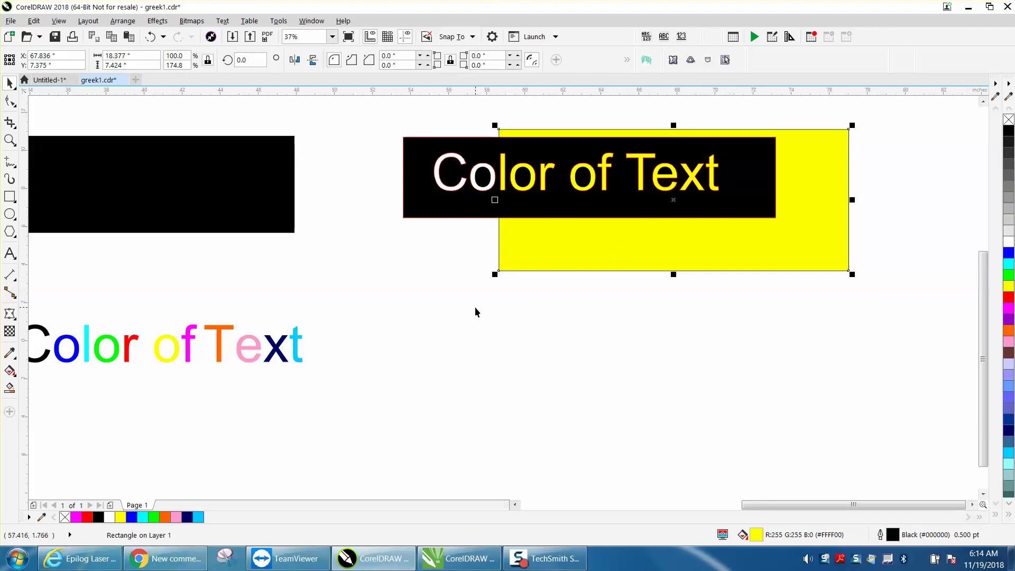
# Zoom out, then zoom in on the 'Color of Text' plate on the page.
pyautogui.scroll(-3, 492, 309)
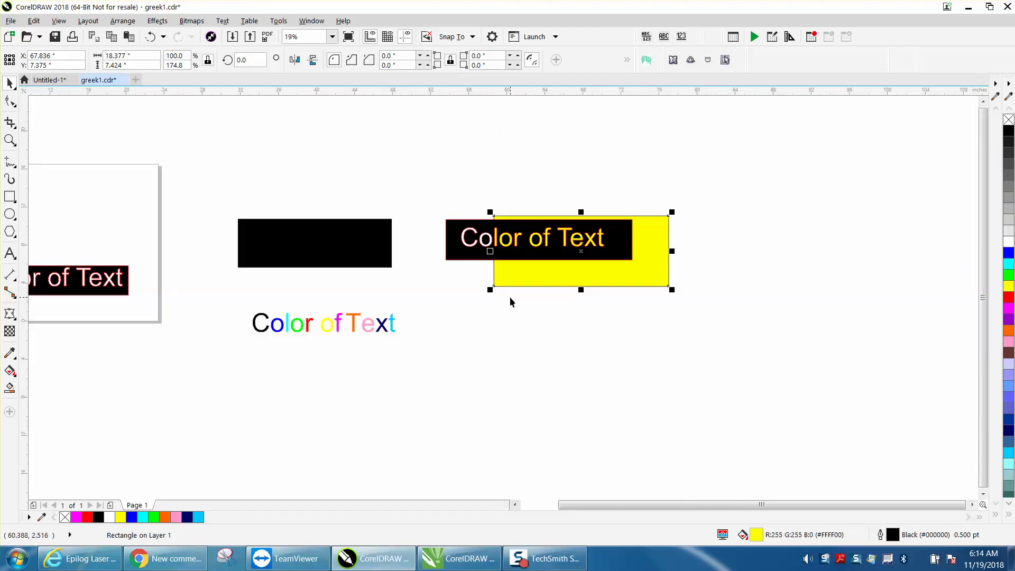
pyautogui.scroll(-3, 457, 302)
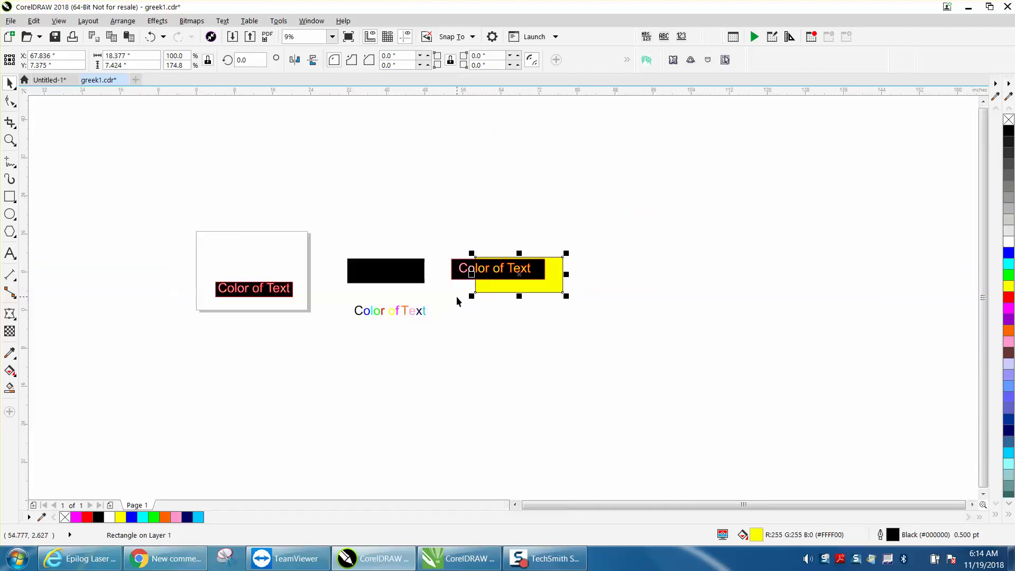
pyautogui.click(9, 139)
pyautogui.moveTo(212, 270); pyautogui.dragTo(312, 325)
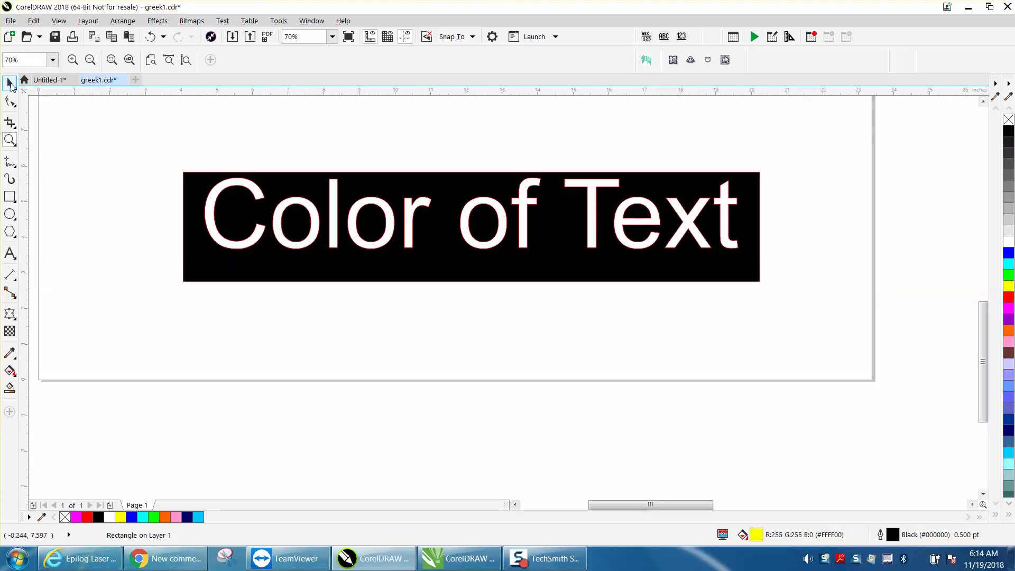
pyautogui.click(9, 83)
pyautogui.click(222, 190)
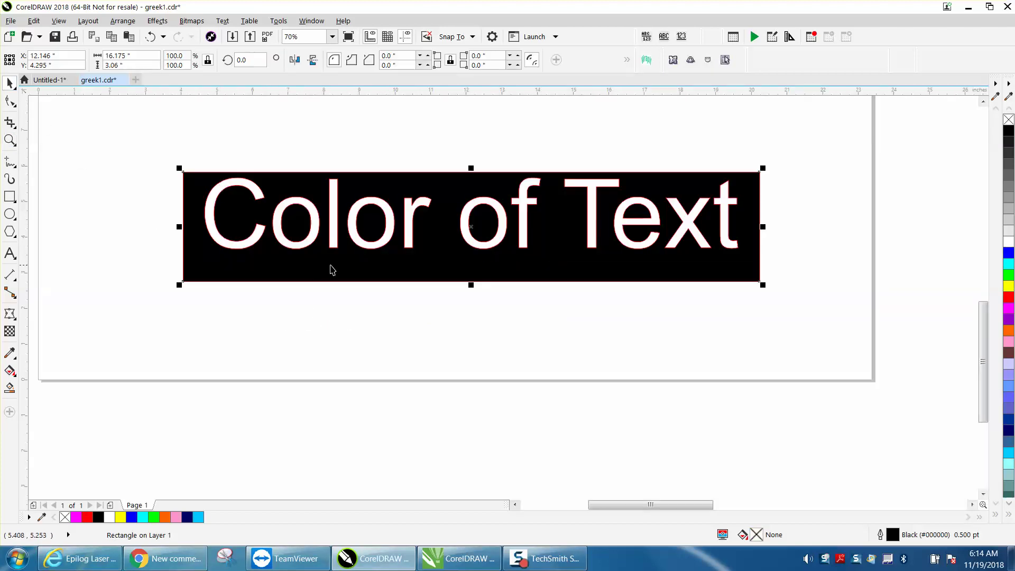
pyautogui.moveTo(332, 270); pyautogui.dragTo(376, 364)
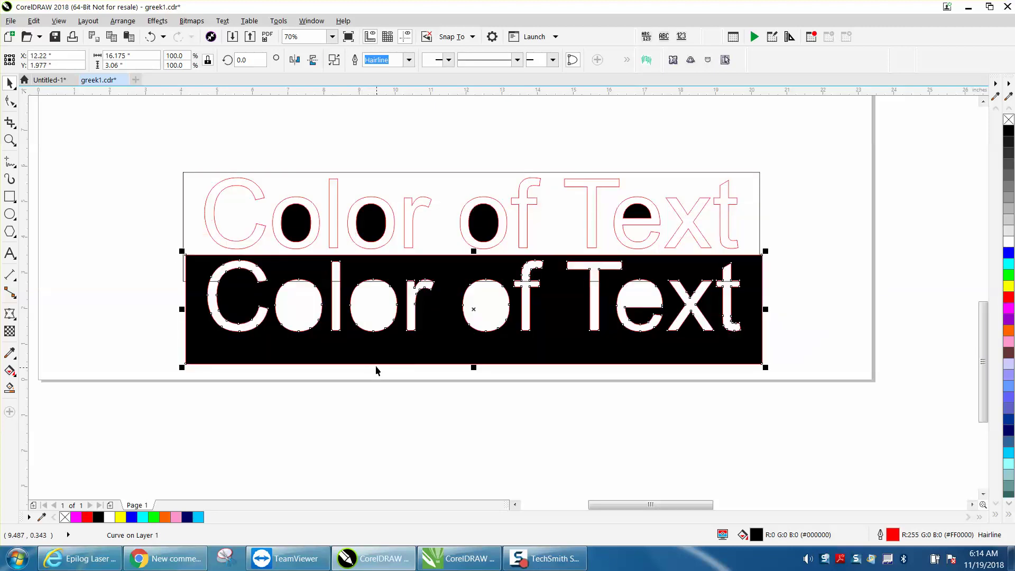
pyautogui.press('F10')
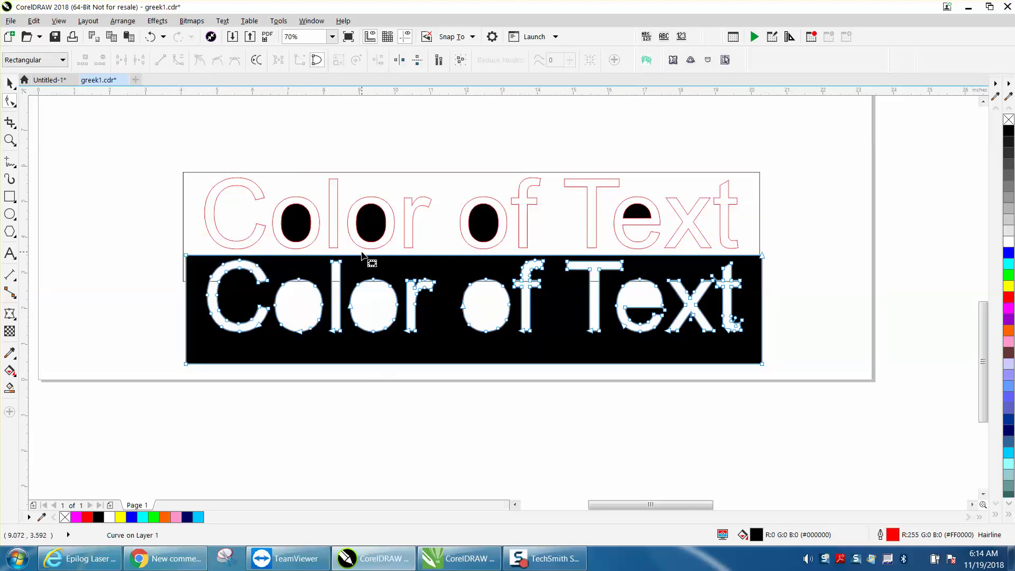
pyautogui.scroll(-5, 361, 256)
pyautogui.click(10, 139)
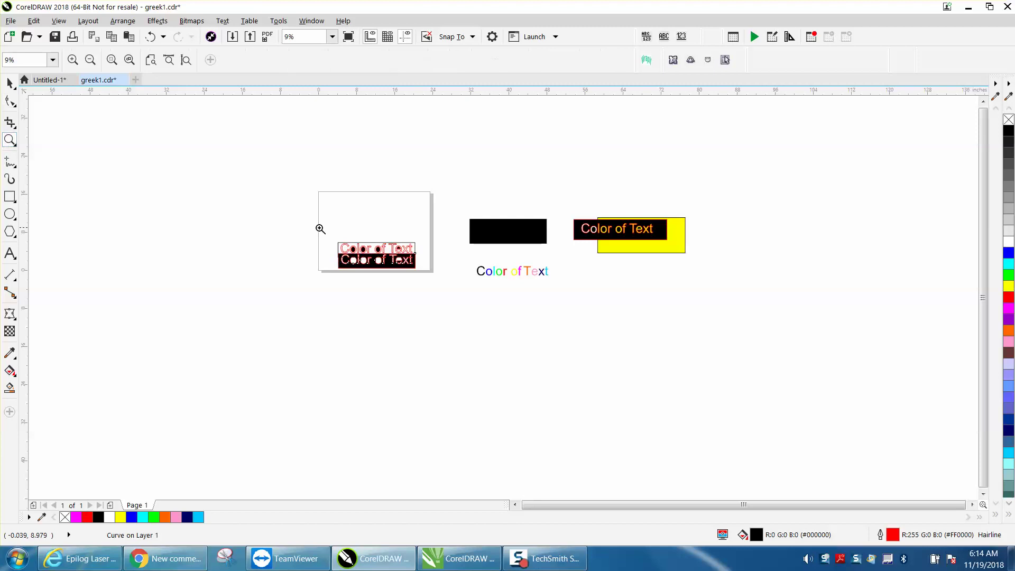
pyautogui.moveTo(320, 229); pyautogui.dragTo(432, 273)
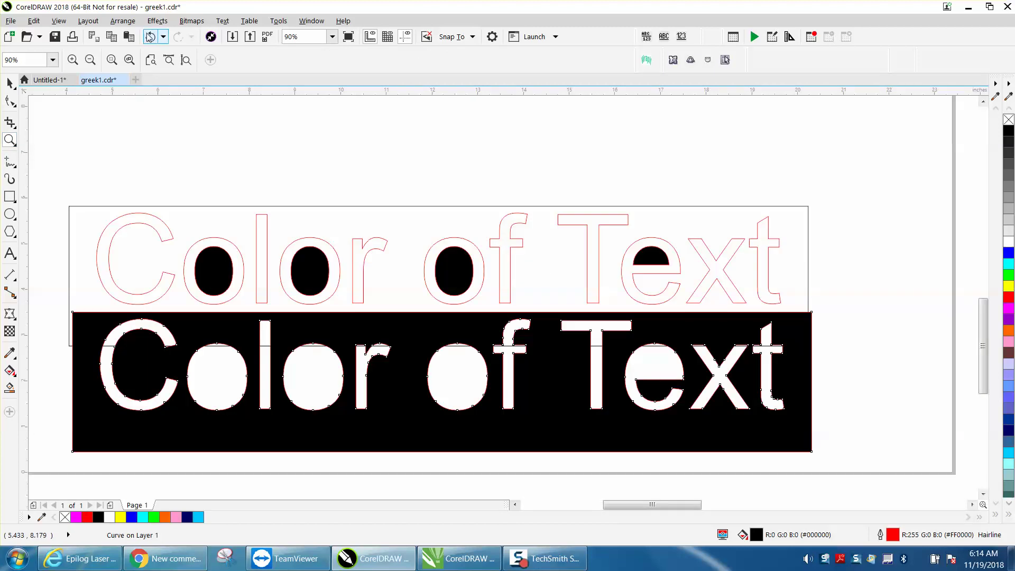
pyautogui.click(150, 37)
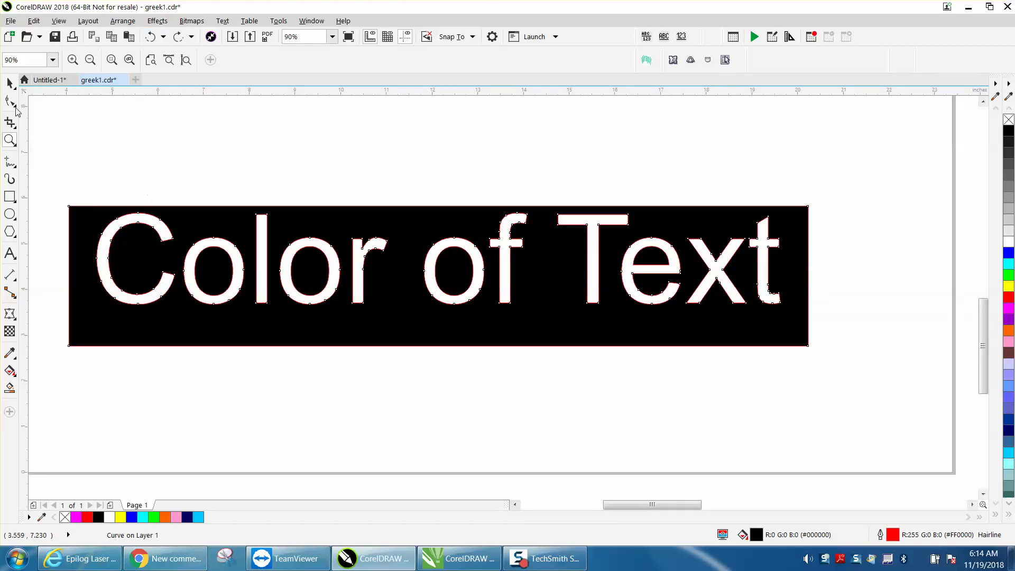
pyautogui.click(10, 83)
pyautogui.moveTo(73, 140); pyautogui.dragTo(784, 360)
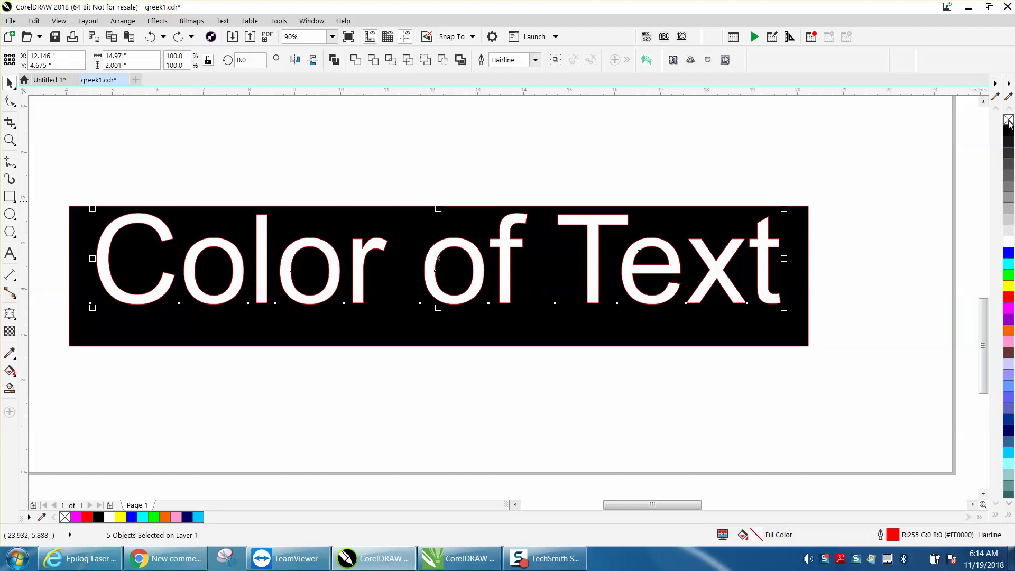
# Nudge the black cut-out plate slightly down beneath the white letters and zoom out to the whole page.
pyautogui.click(707, 201)
pyautogui.moveTo(698, 217); pyautogui.dragTo(700, 233)
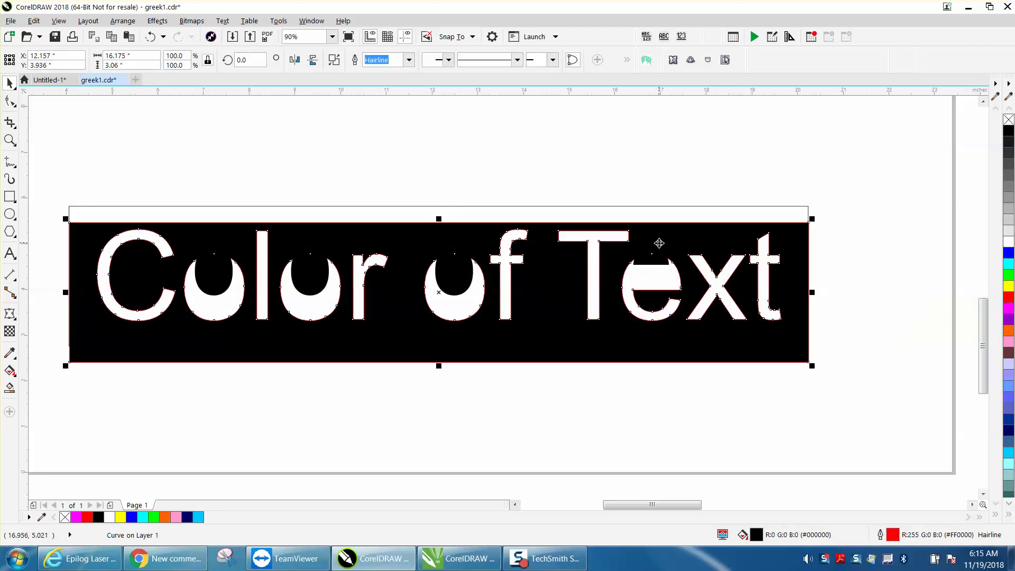
pyautogui.scroll(-5, 537, 207)
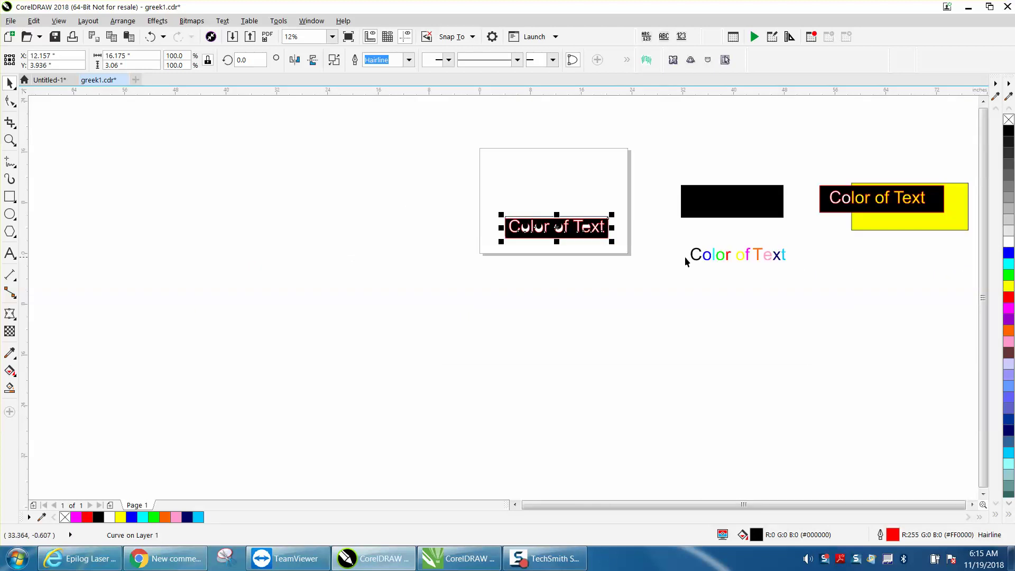
pyautogui.click(12, 126)
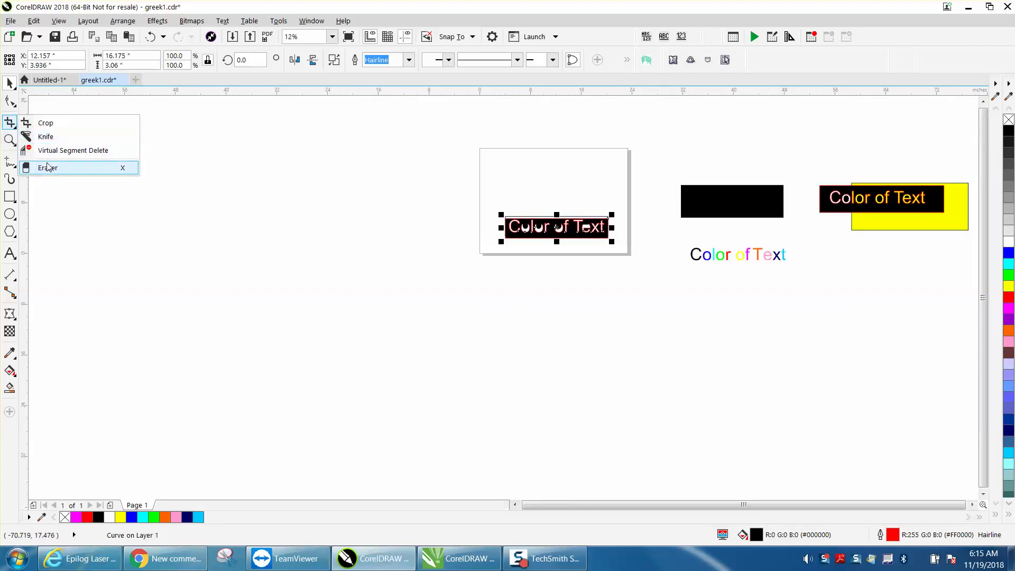
# Zoom in on the rainbow 'Color of Text' line with a Zoom tool marquee.
pyautogui.click(10, 140)
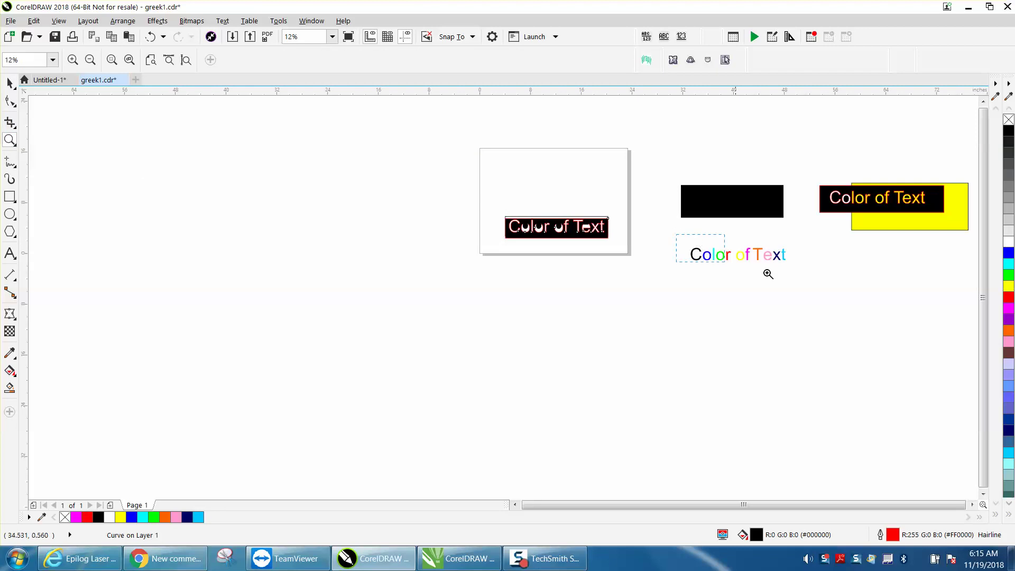
pyautogui.moveTo(767, 273); pyautogui.dragTo(827, 285)
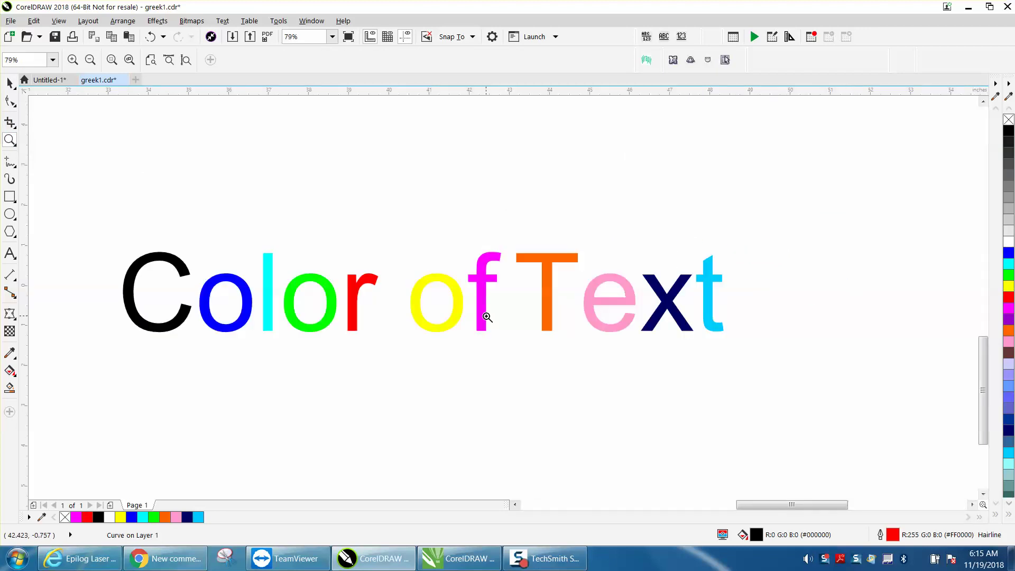